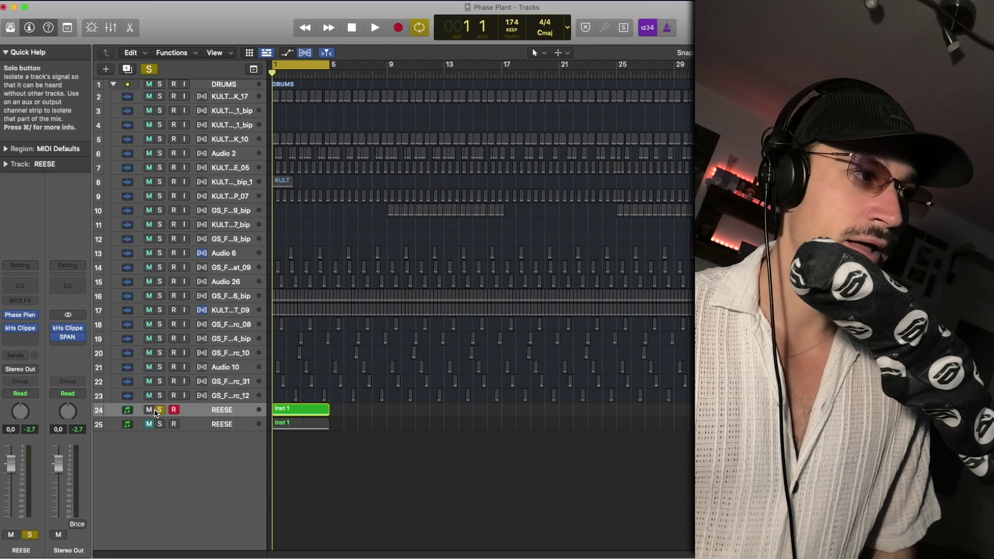
- Solo the Phase Plant REESE track (track 24) and select its Inst 1 region
click(159, 410)
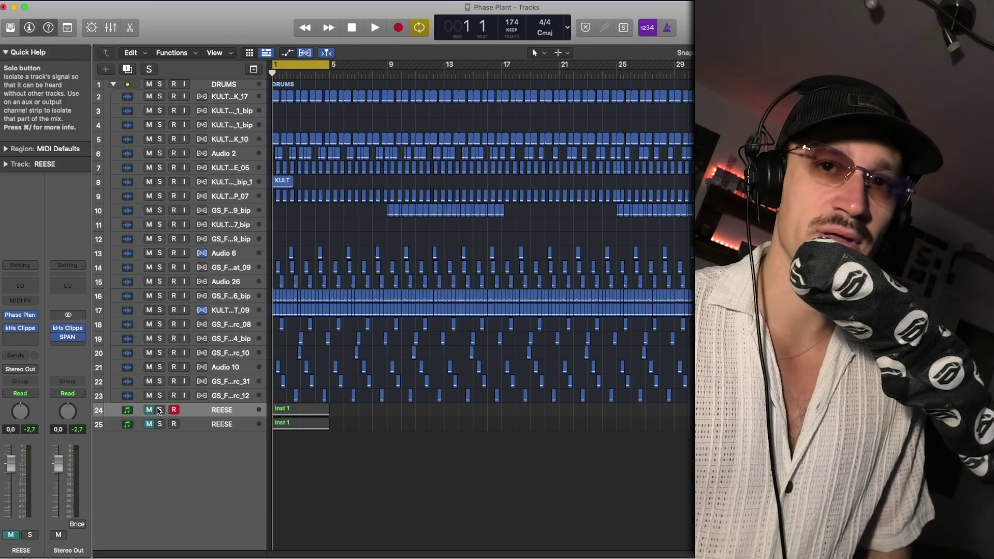
click(159, 410)
click(300, 409)
click(310, 466)
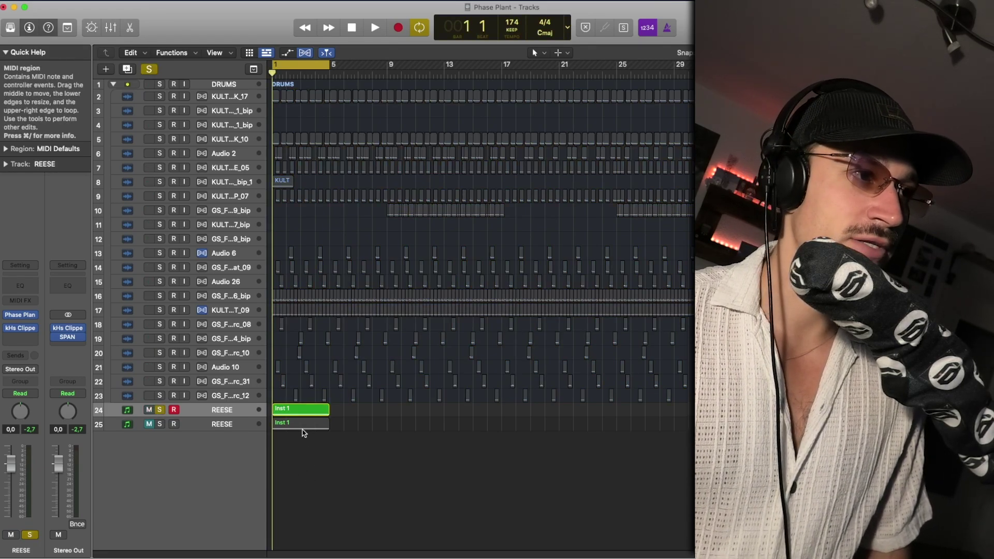
click(303, 412)
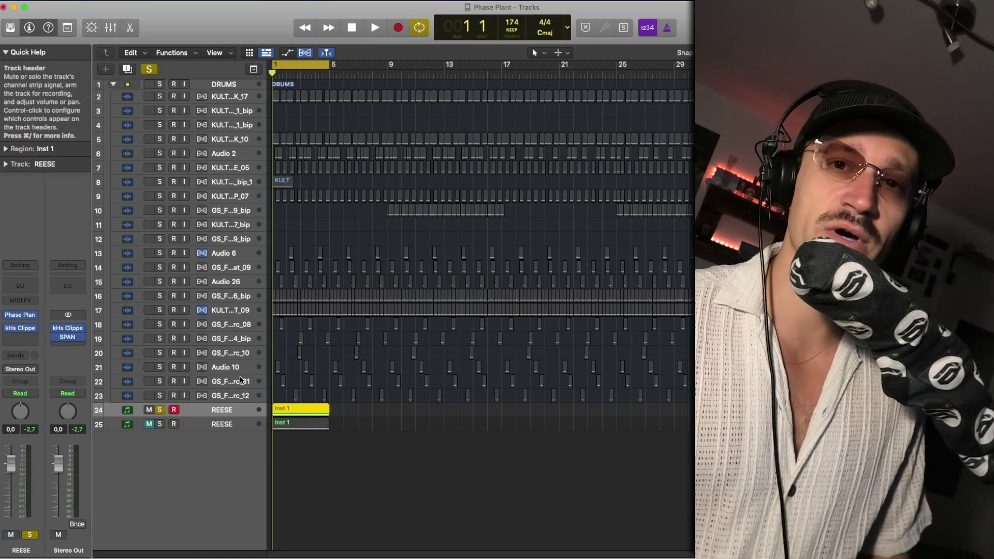
- Review the Phase Plant patch on REESE track 24 and audition the bass
click(26, 315)
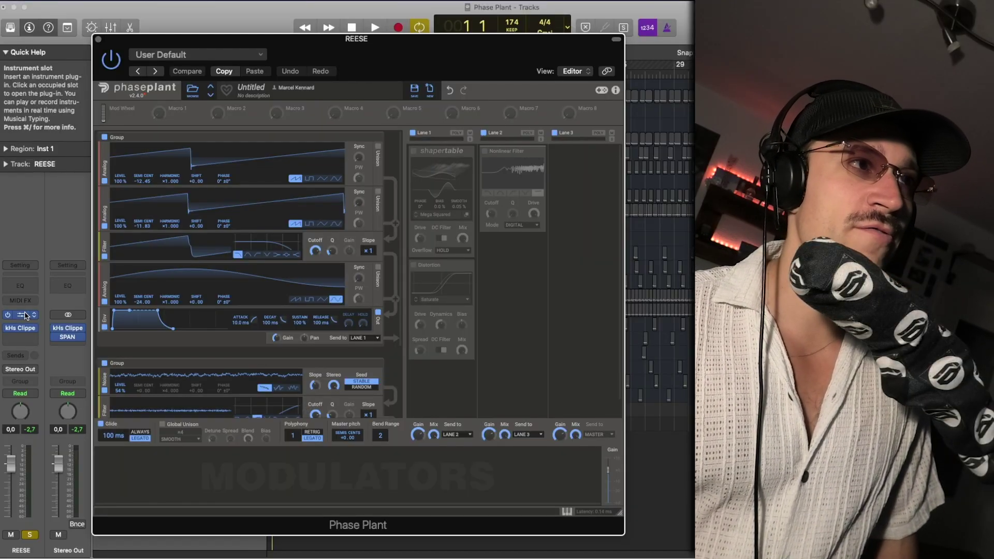
click(100, 39)
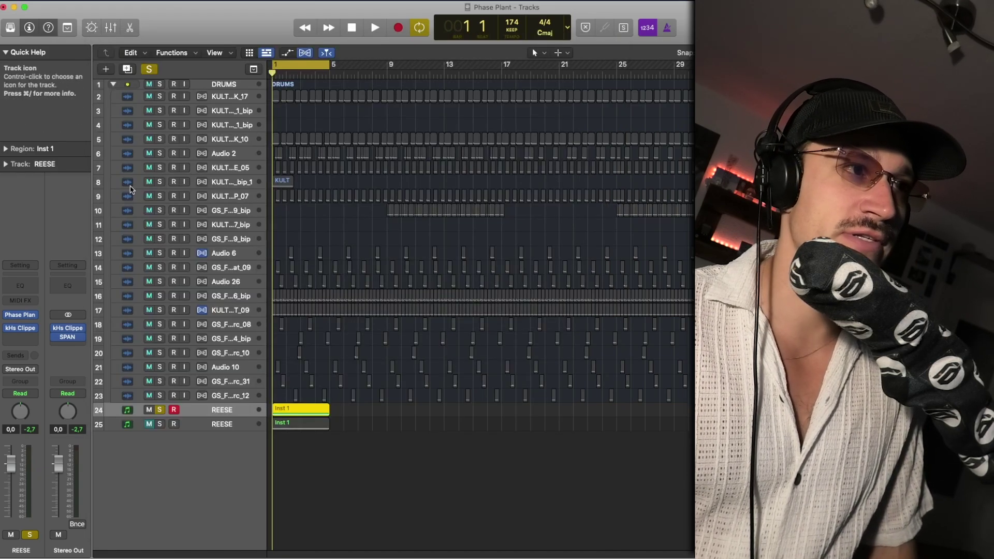
key(space)
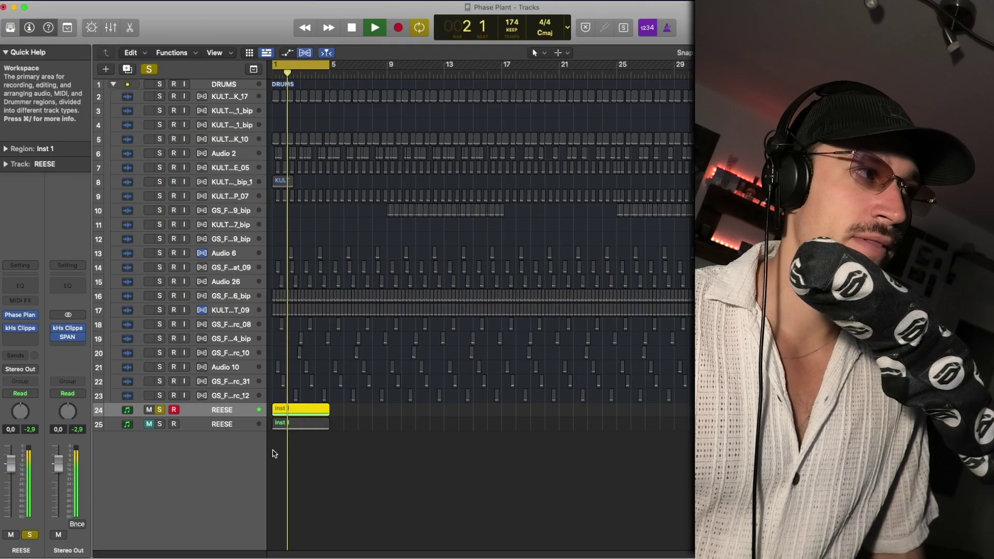
key(space)
- Switch the solo from track 24 to REESE track 25, select that track and audition it
click(161, 424)
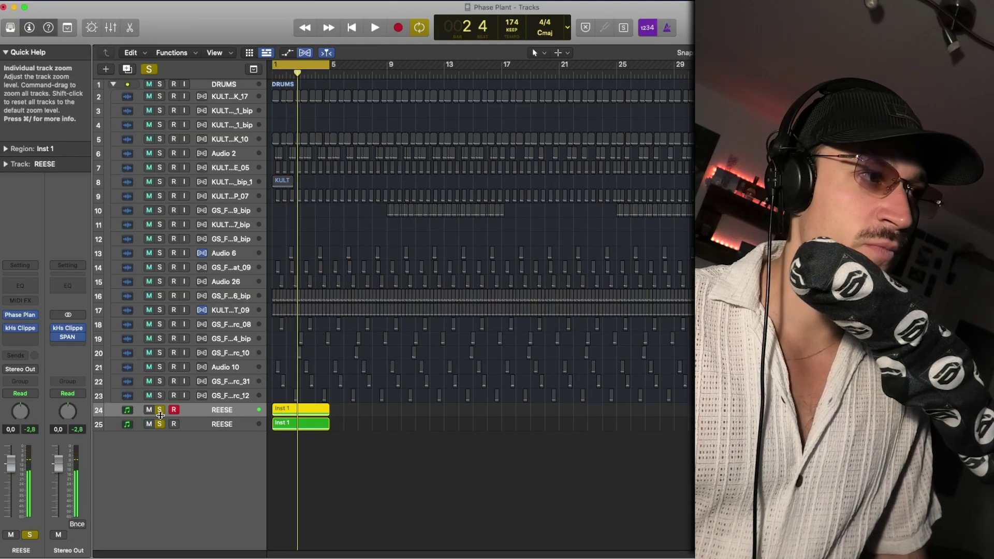
click(160, 410)
key(space)
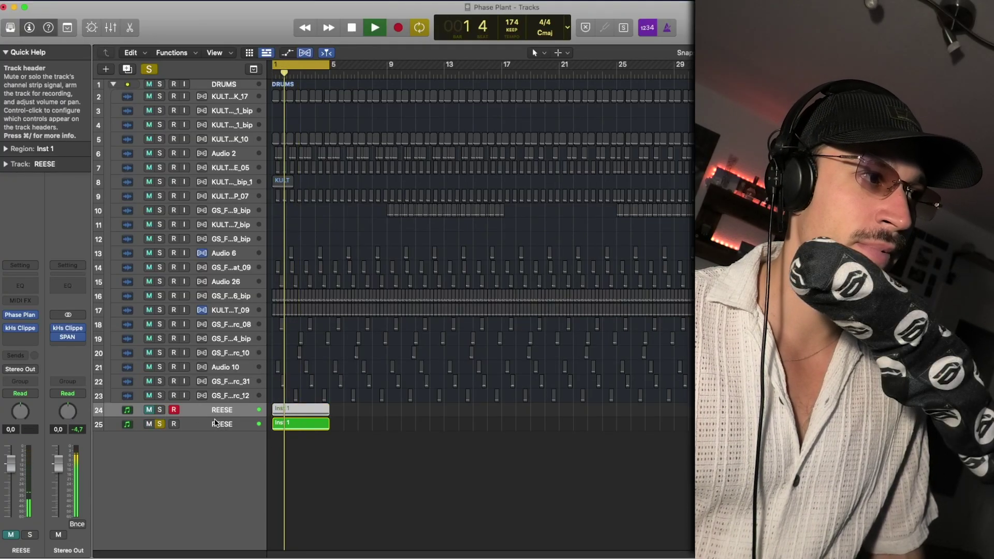
click(136, 423)
key(space)
- Review the Serum 2 patch on REESE track 25 while auditioning its sound
click(22, 316)
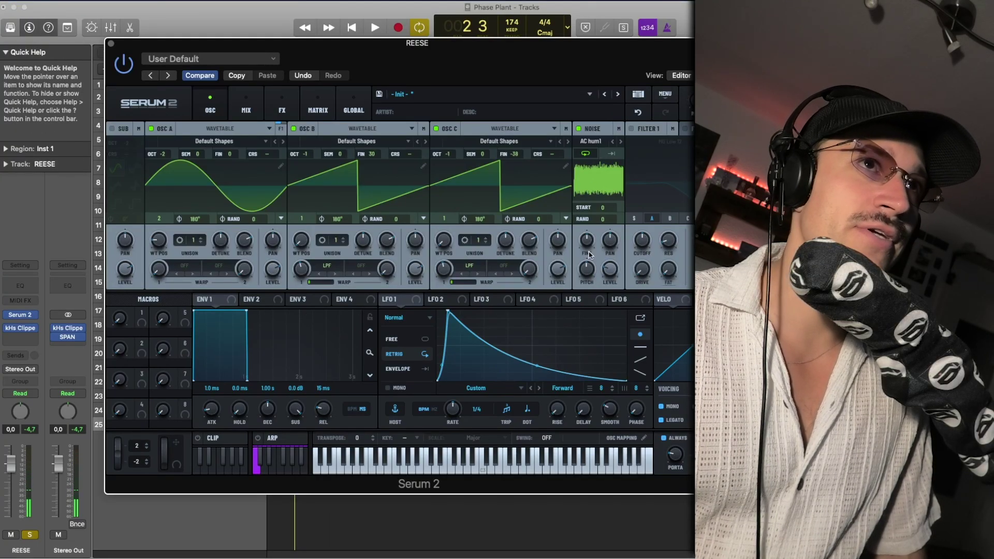
key(space)
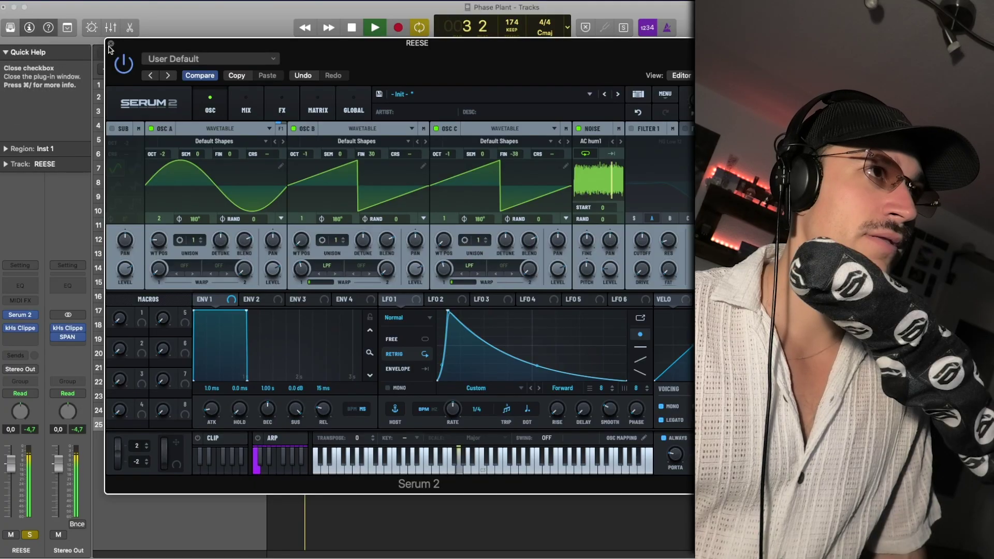
key(space)
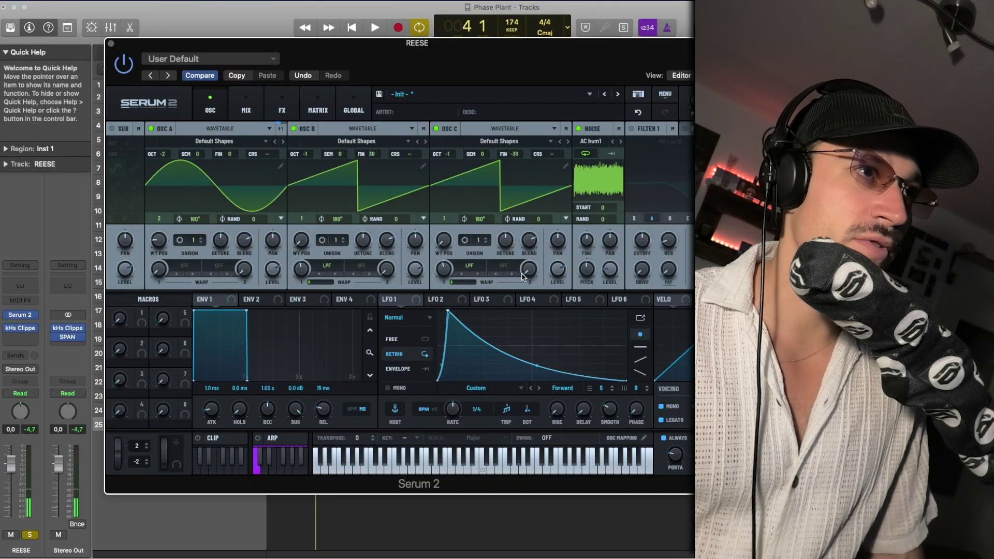
key(space)
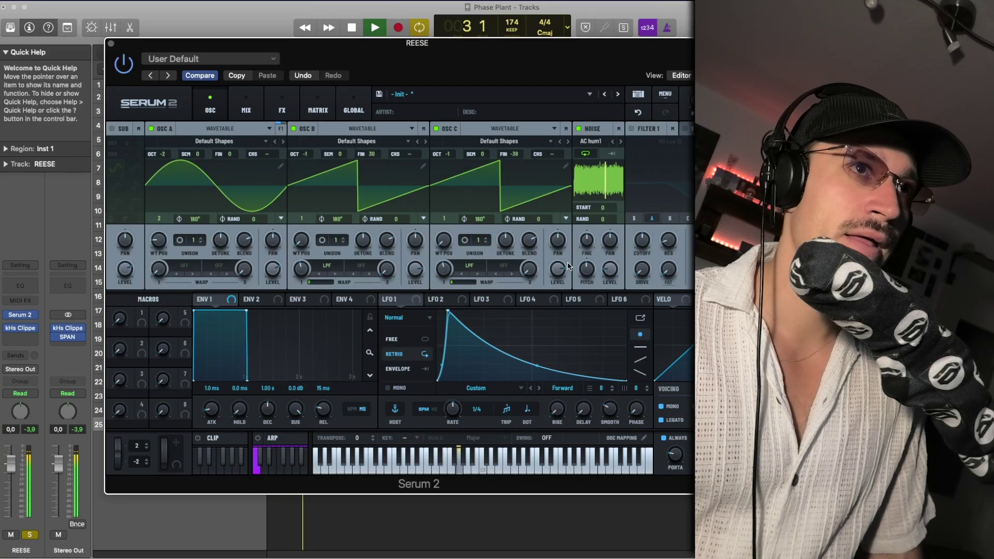
key(super+w)
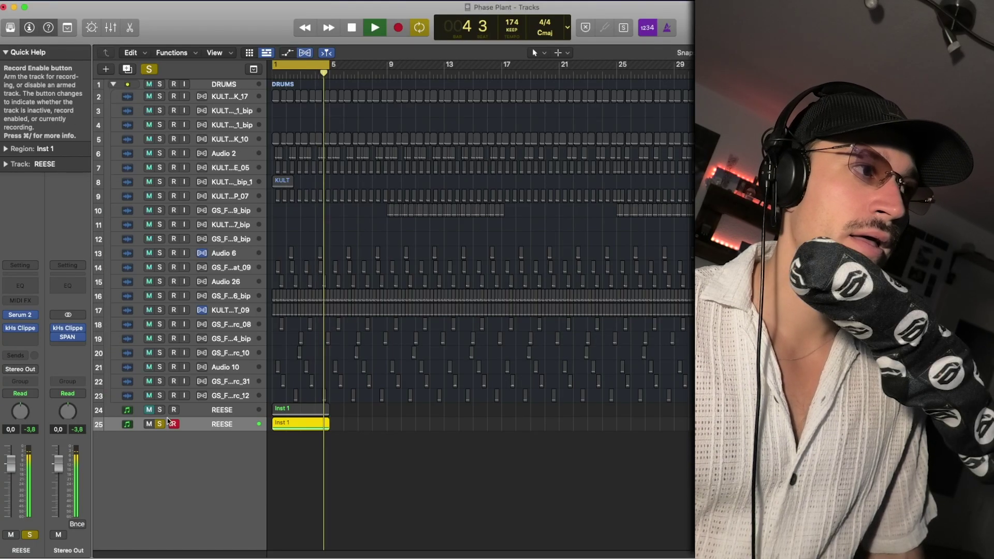
- Compare the REESE tracks in playback by moving the solo to track 24 and back to track 25
key(space)
click(159, 423)
key(space)
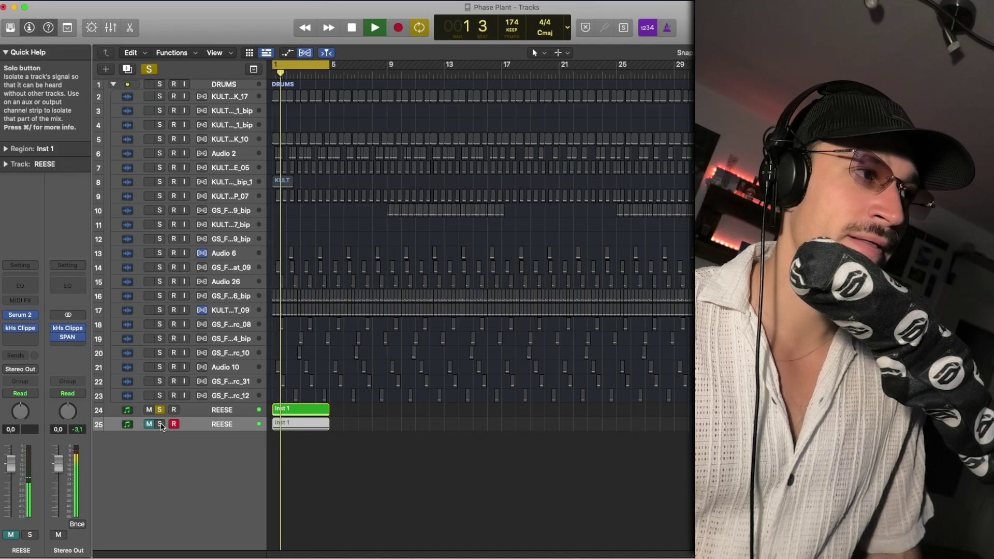
click(148, 409)
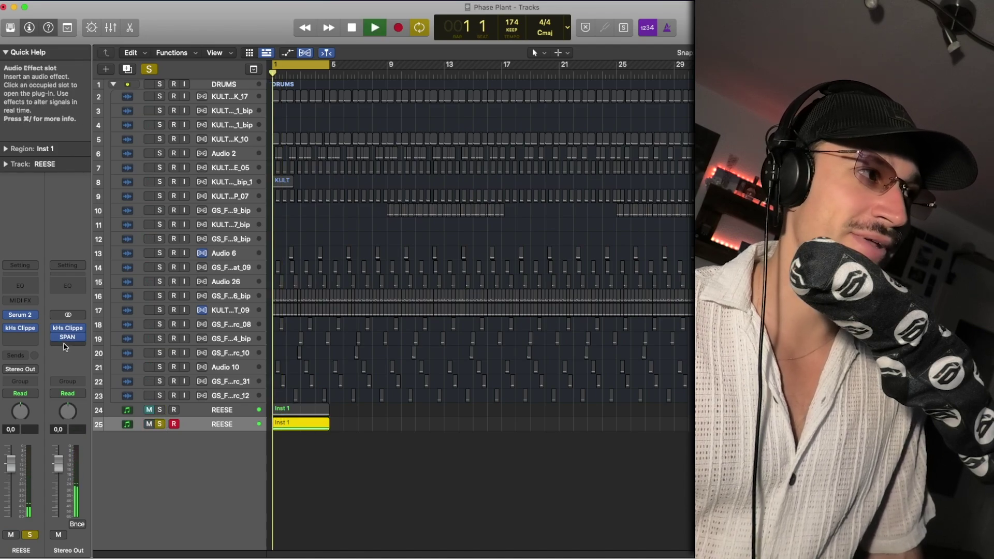
- Raise the main volume of track 25's Serum 2 to 61% during playback
click(27, 317)
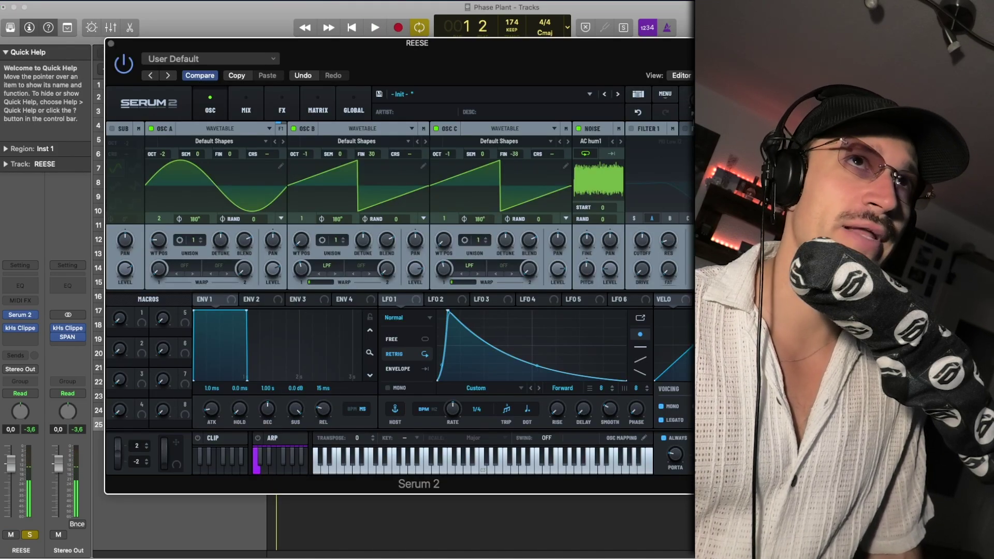
key(space)
drag(640, 115, 640, 109)
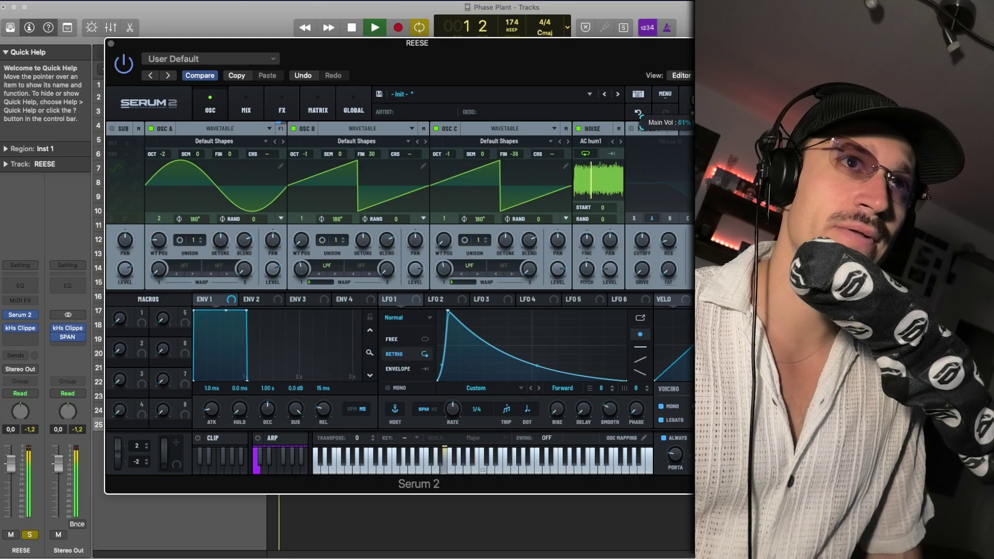
key(space)
click(110, 44)
- Compare the levels of both REESE tracks by soloing and playing track 24 first and track 25 second
click(159, 409)
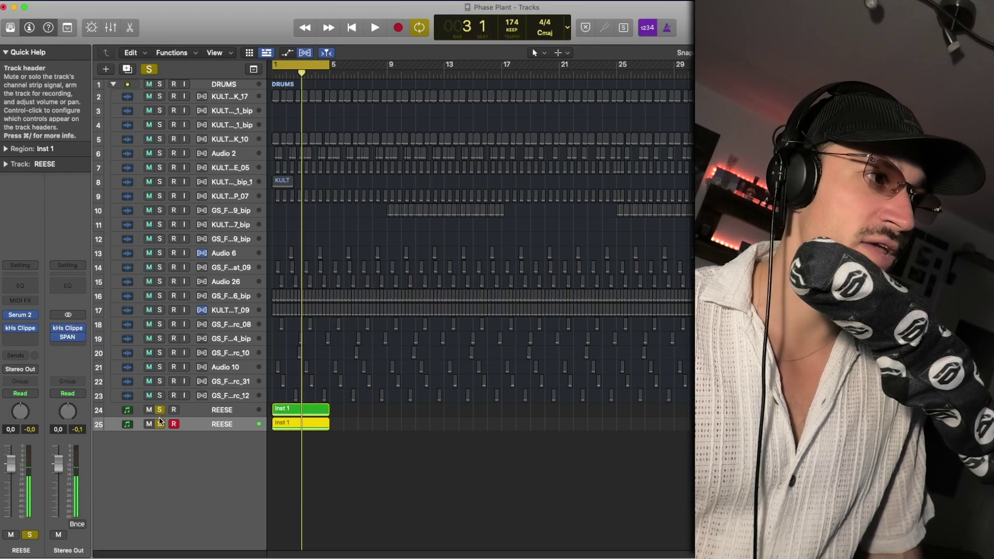
click(160, 424)
key(space)
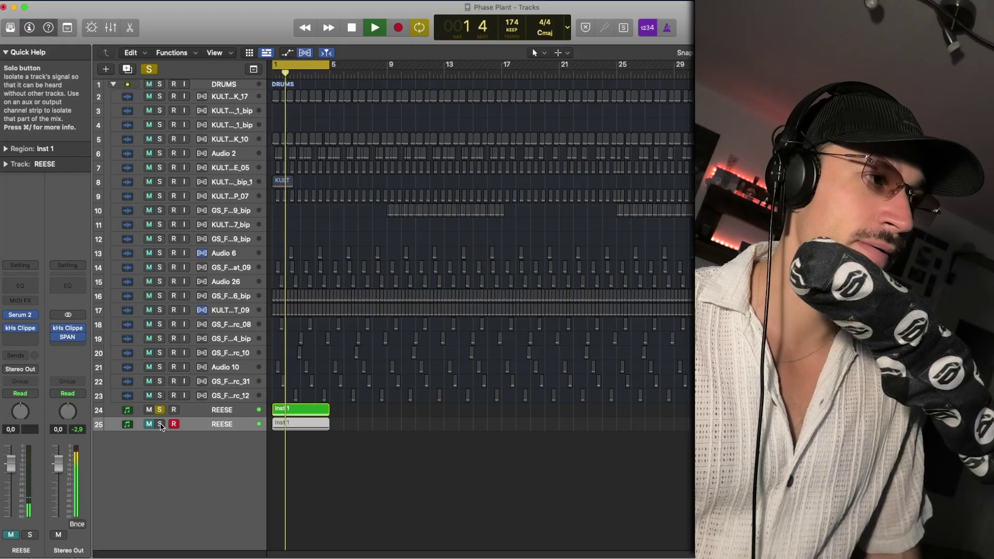
key(space)
click(160, 424)
click(160, 410)
key(space)
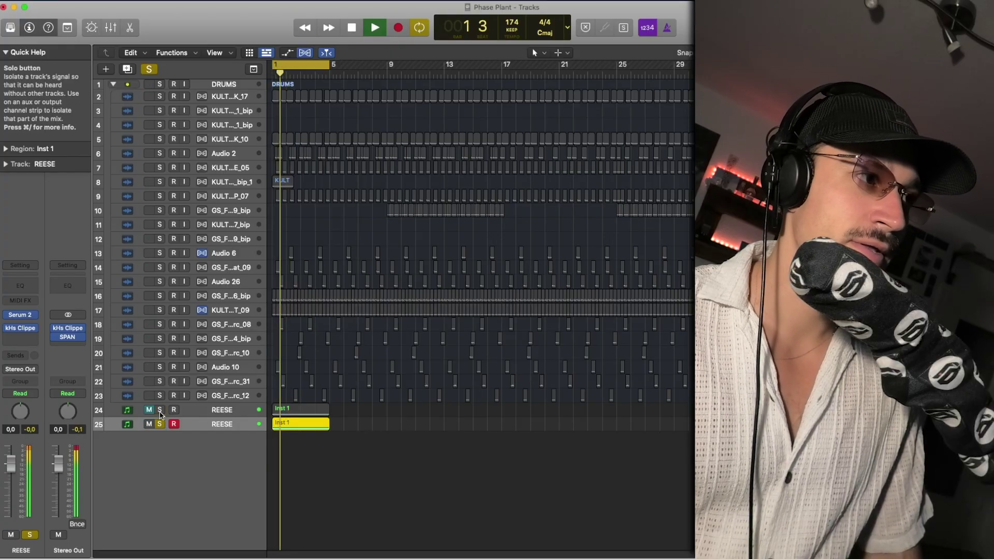
key(space)
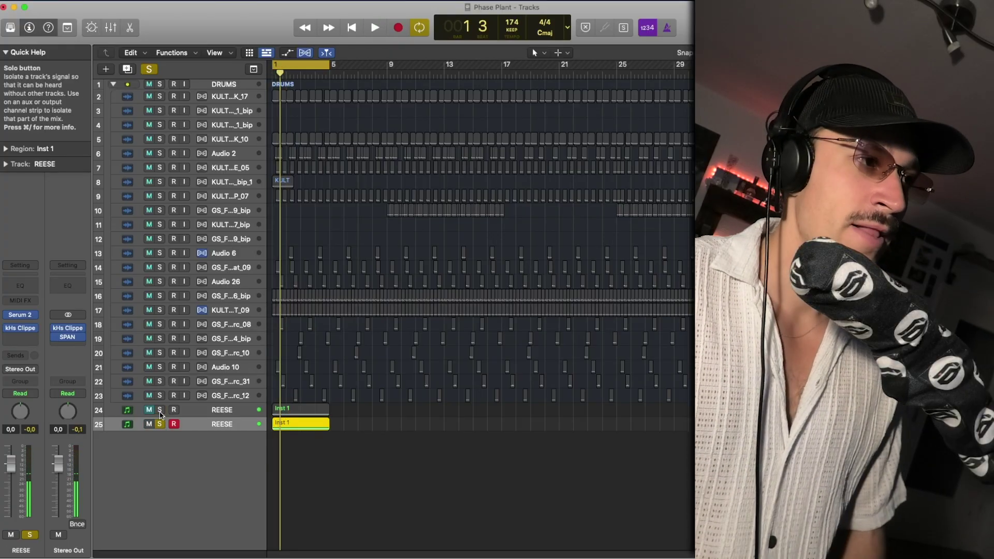
- Solo REESE track 24 in place of track 25 and open its Phase Plant instrument
click(160, 410)
click(160, 425)
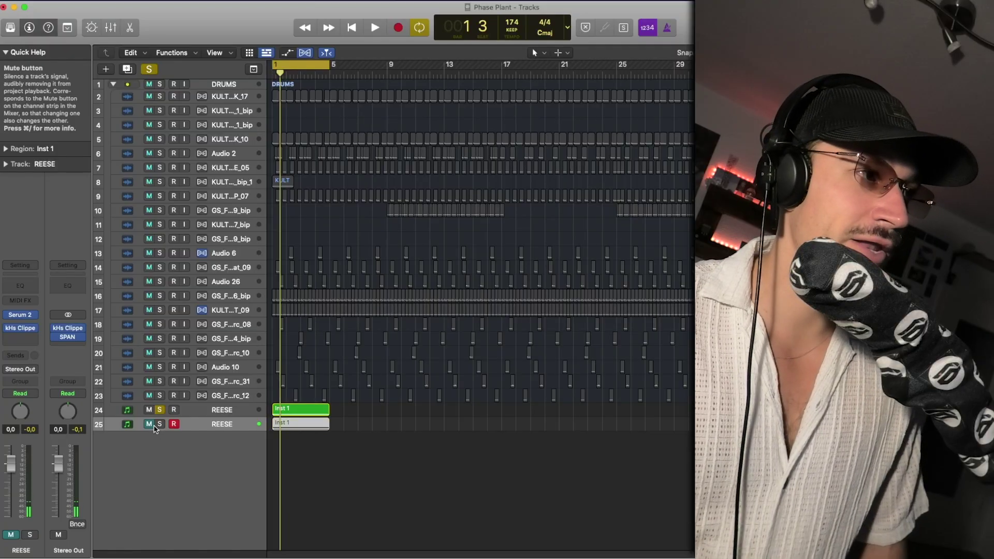
click(212, 412)
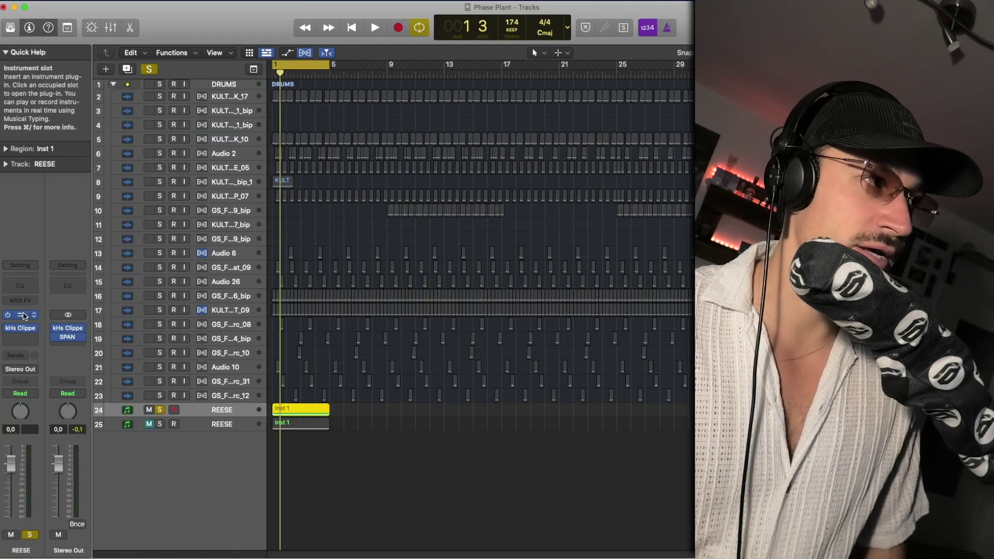
click(24, 315)
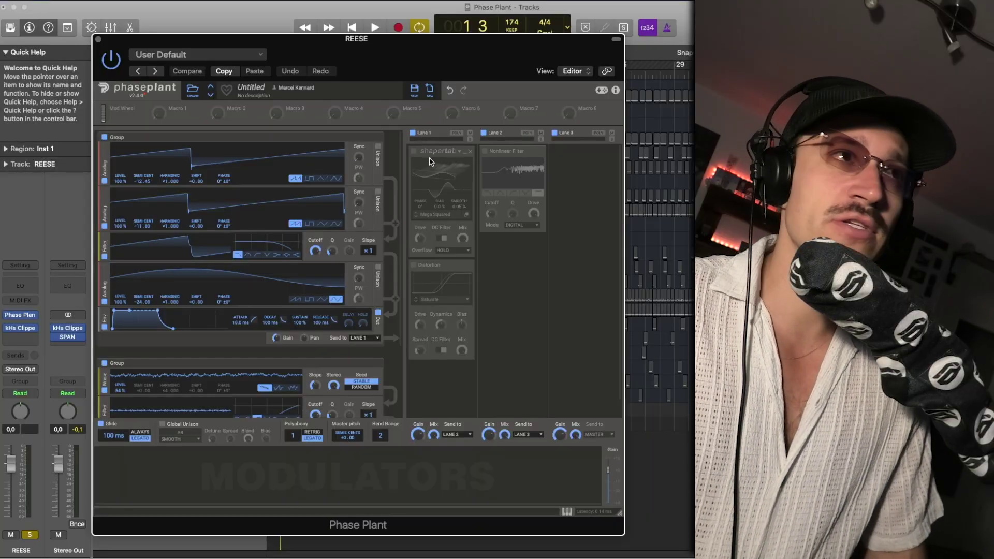
- Enable the Shapertable effect in Lane 1 and audition the bass while adjusting its Drive
click(413, 151)
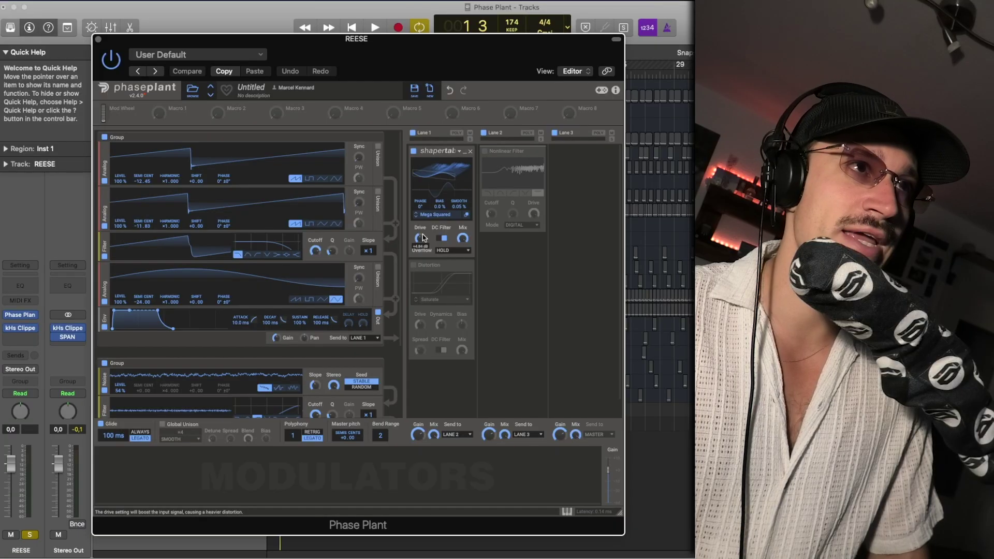
key(space)
drag(425, 238, 426, 239)
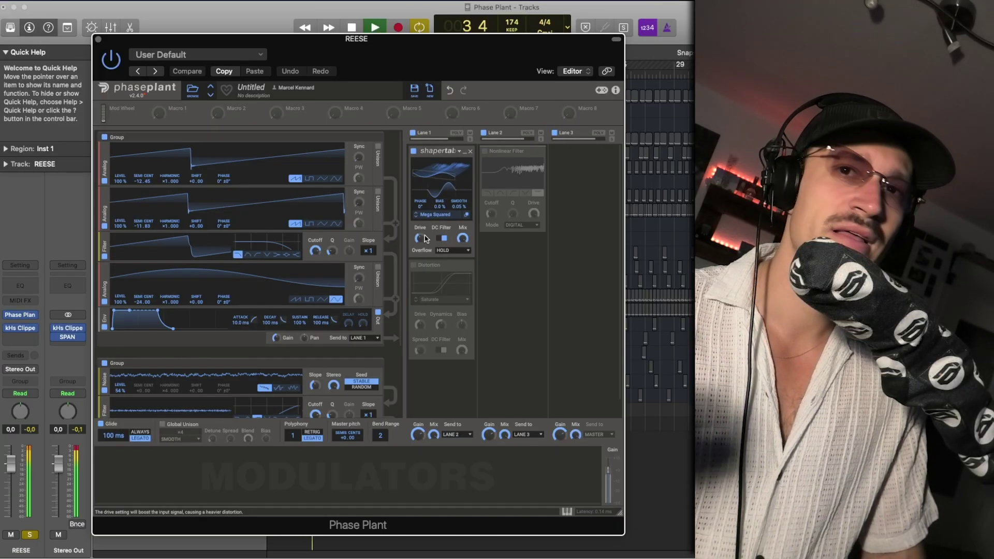
key(space)
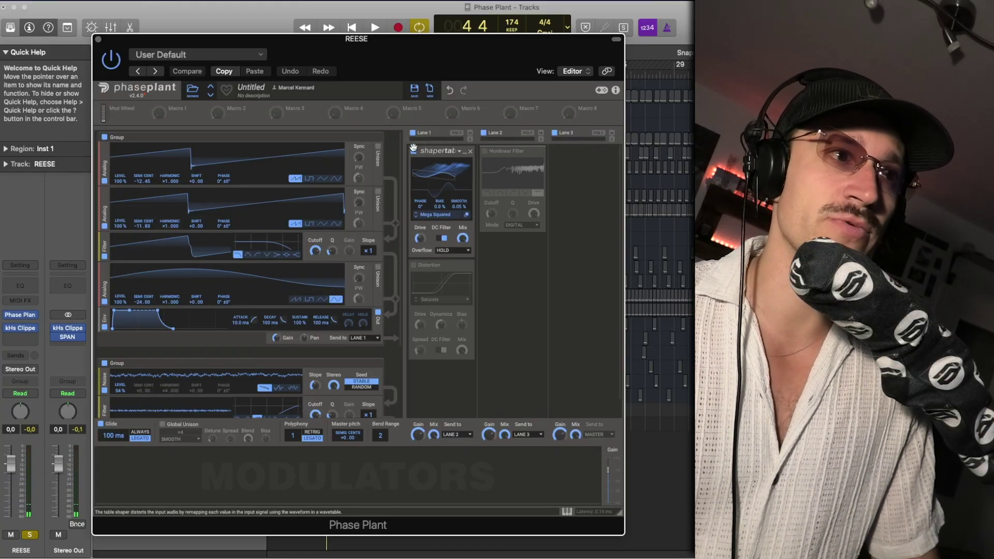
key(space)
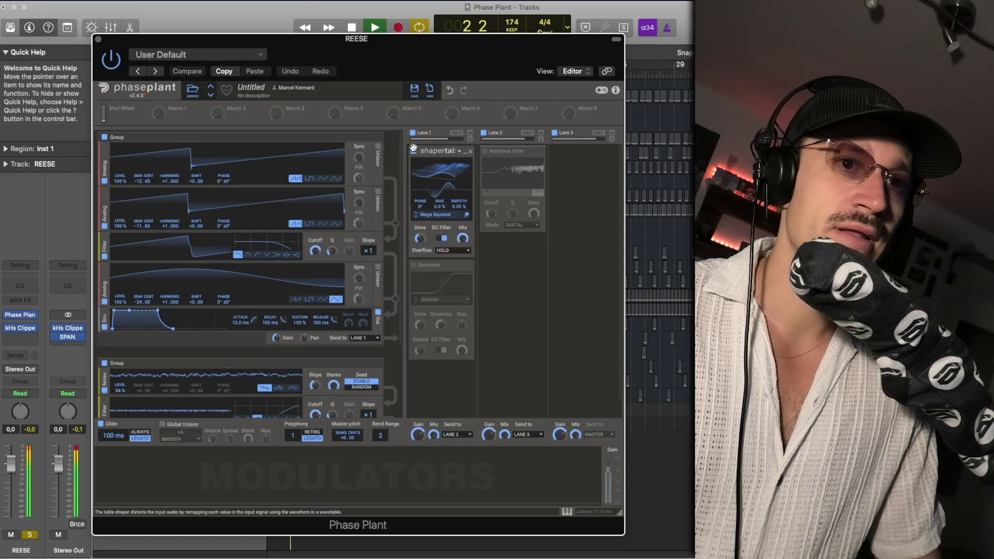
key(space)
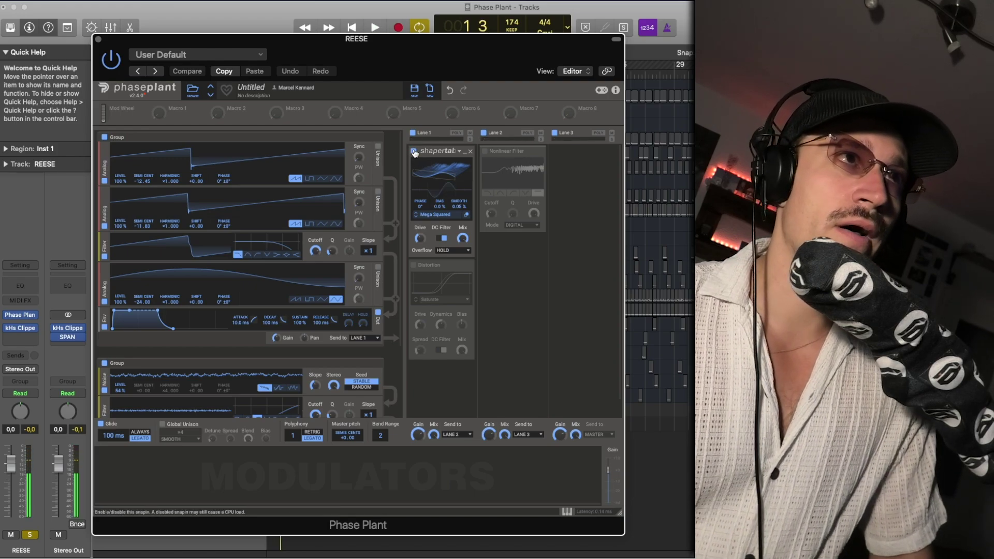
- Bypass Shapertable, enable the Saturate-type Distortion effect in Lane 1 instead, and audition the bass
click(414, 151)
click(413, 265)
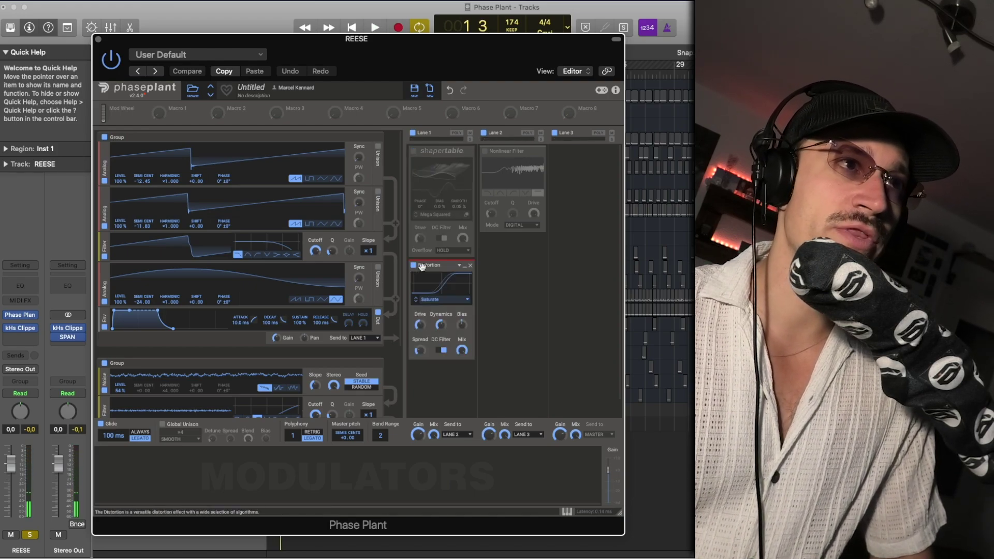
key(space)
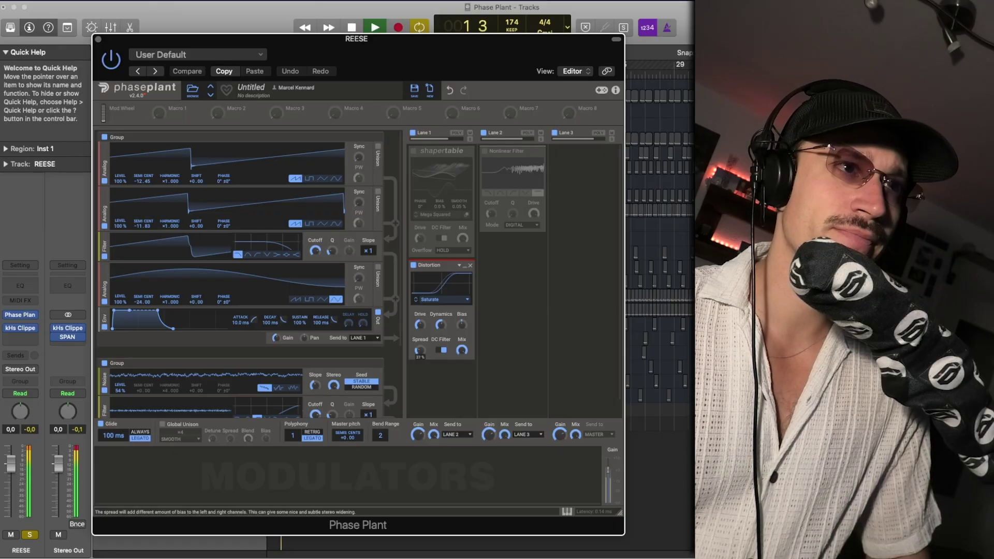
key(space)
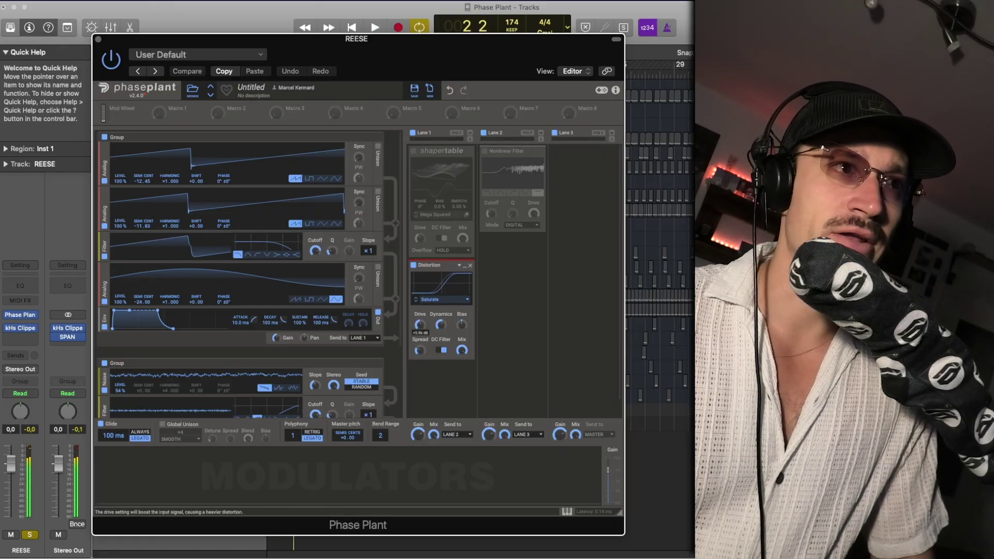
- Compare the bass from the start of the loop with the Lane 1 Distortion bypassed and enabled
key(Return)
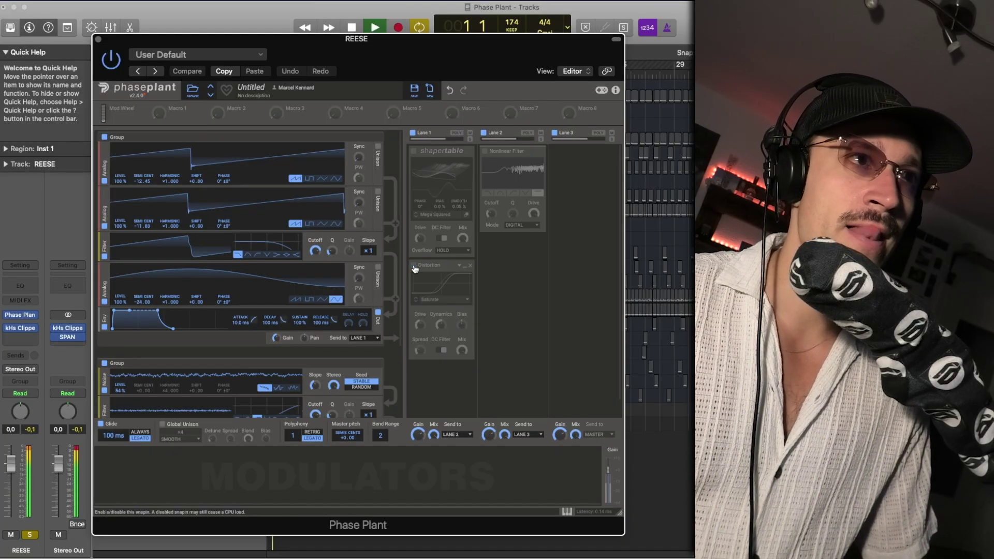
key(space)
key(space)
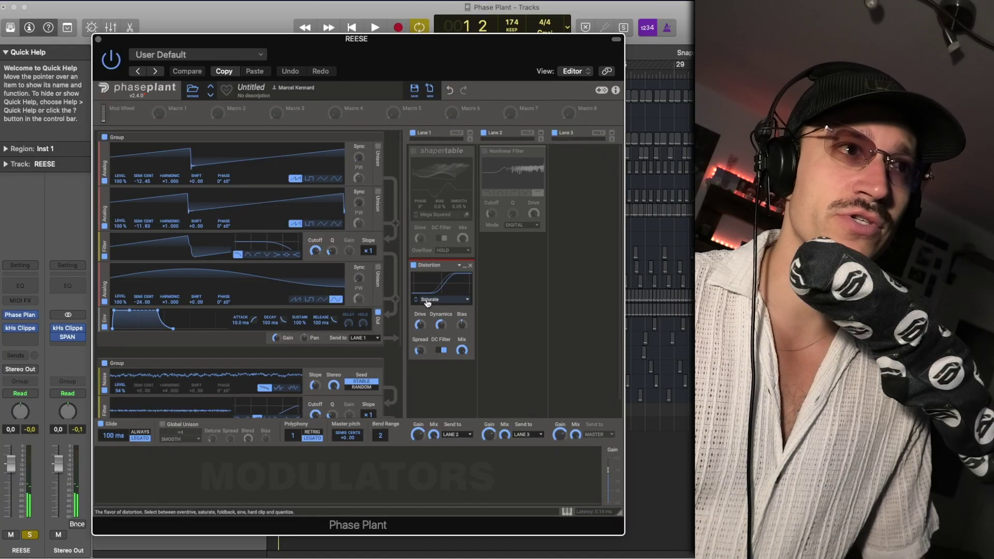
mouse_move(419, 350)
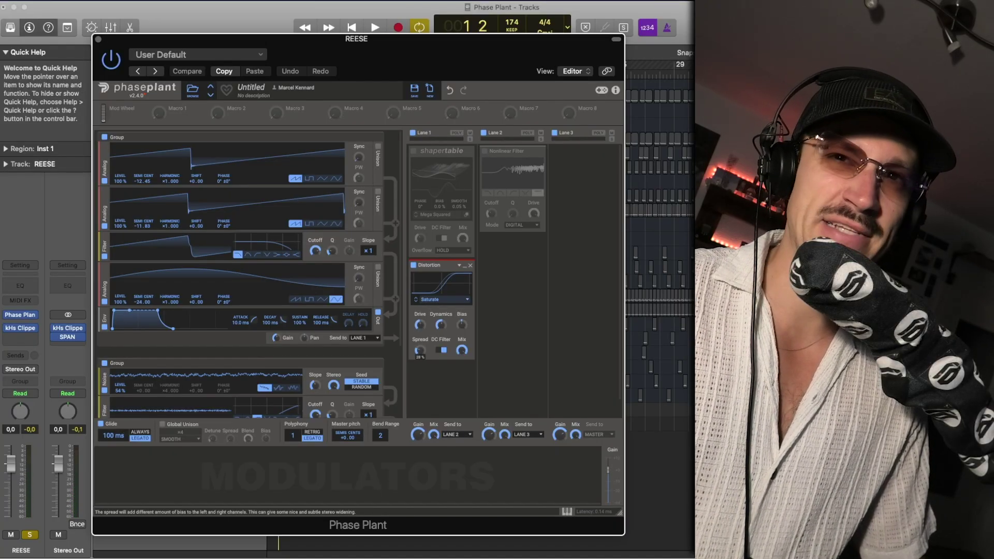
- Audition the bass while adjusting the Drive of the Lane 1 Distortion, stopping playback when done
key(space)
mouse_move(420, 325)
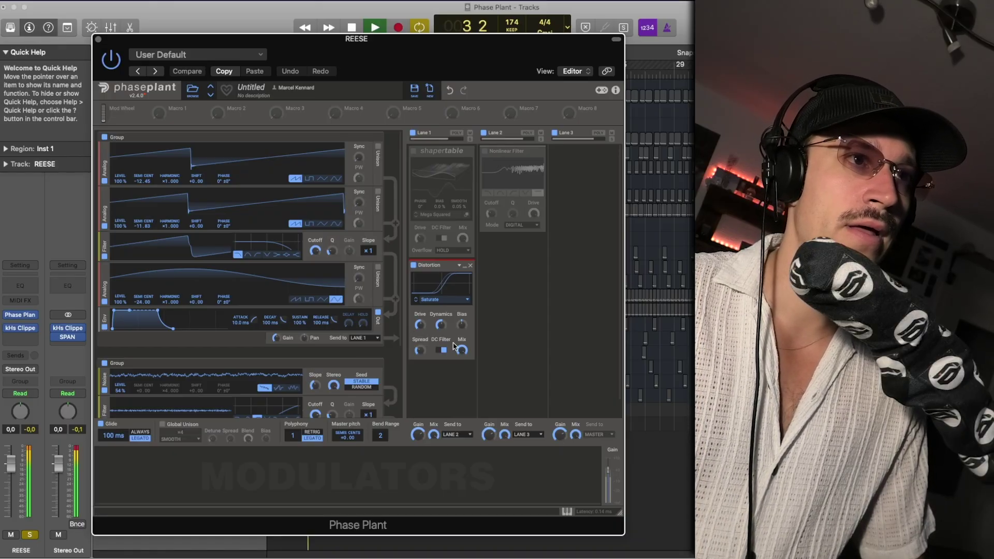
drag(420, 325, 420, 322)
key(space)
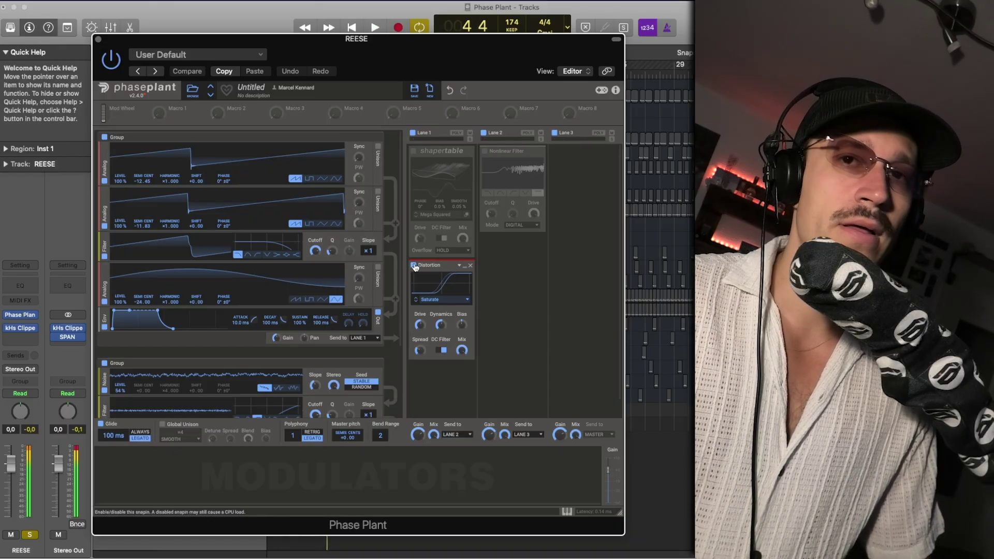
- Bypass the Lane 1 Distortion, enable the Nonlinear Filter in Lane 2 in Digital mode, and audition the bass while adjusting its Cutoff
click(413, 266)
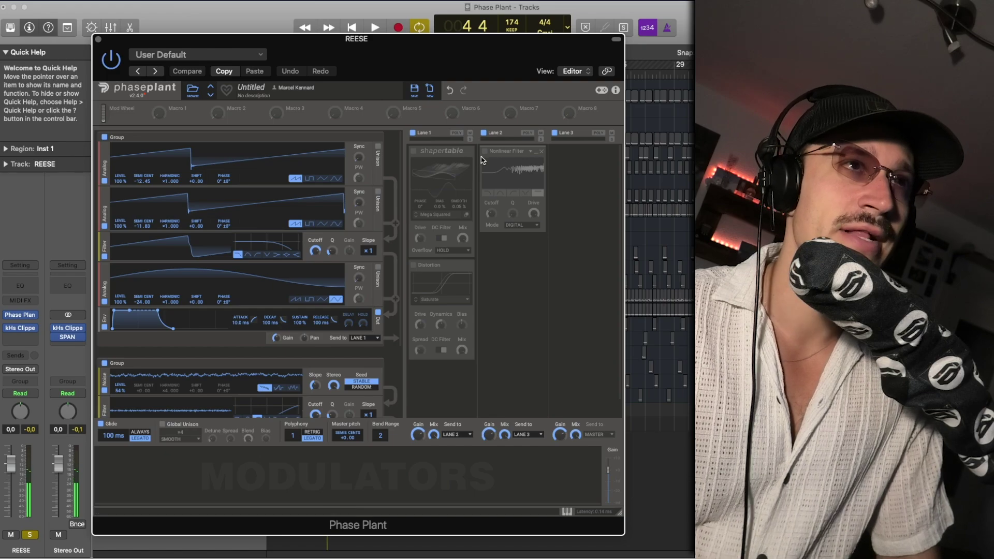
click(485, 151)
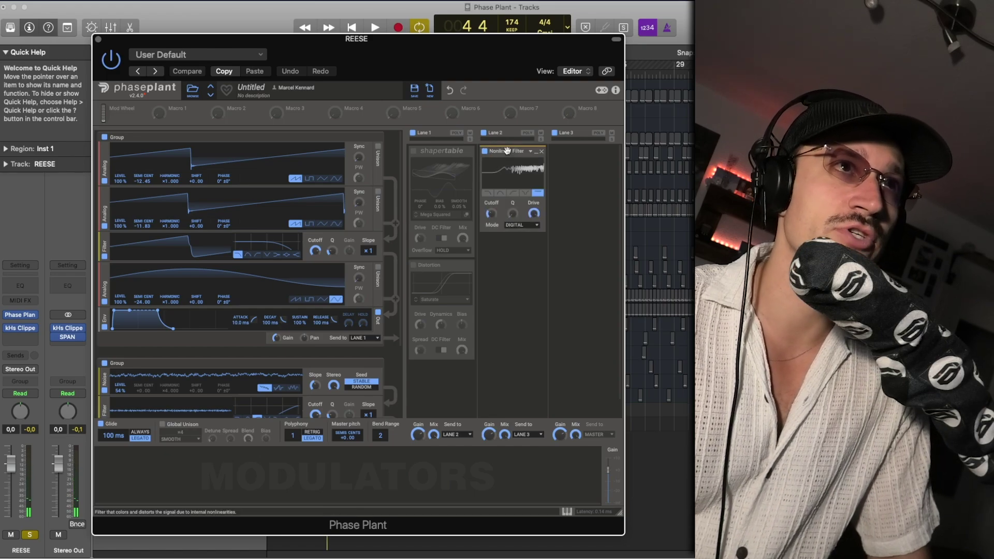
click(518, 269)
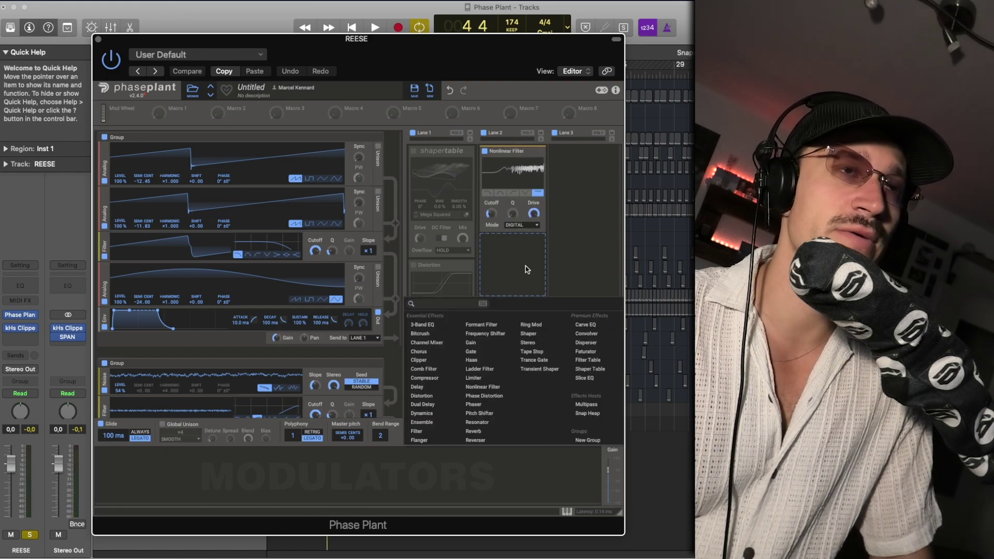
click(528, 244)
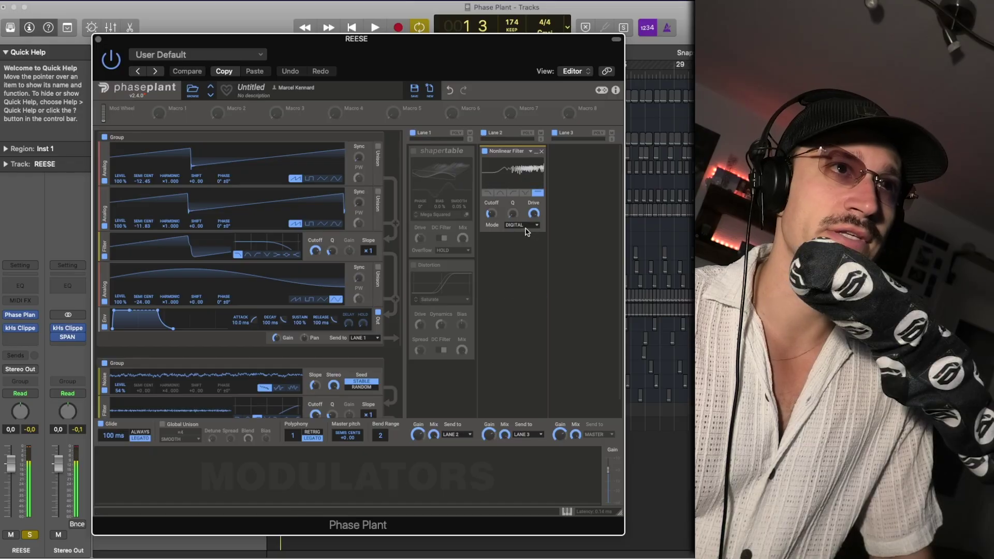
click(524, 225)
click(516, 289)
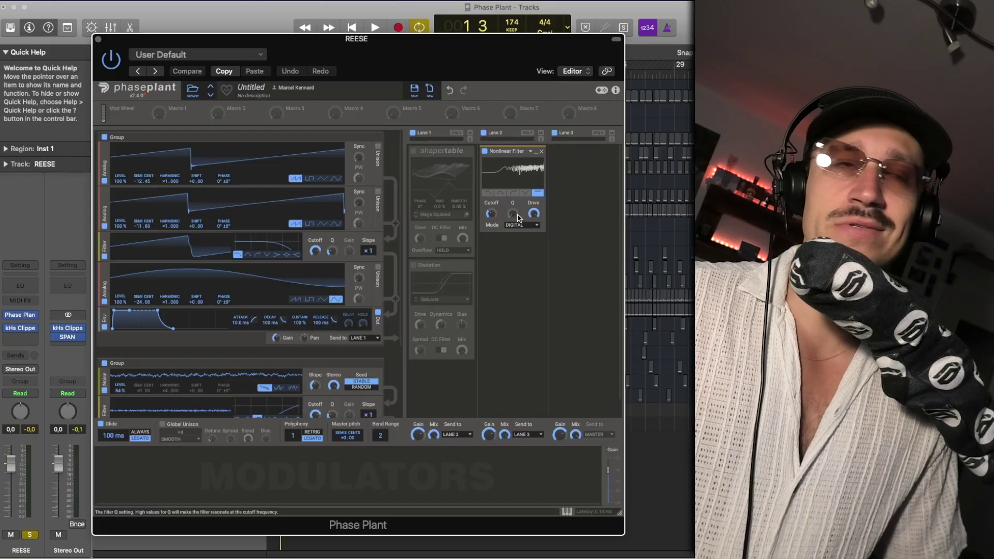
key(space)
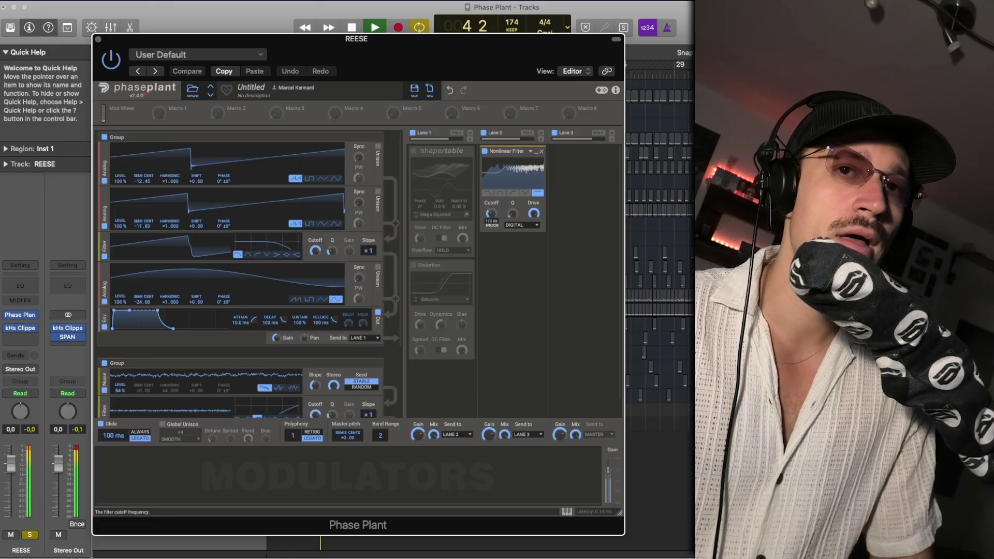
key(space)
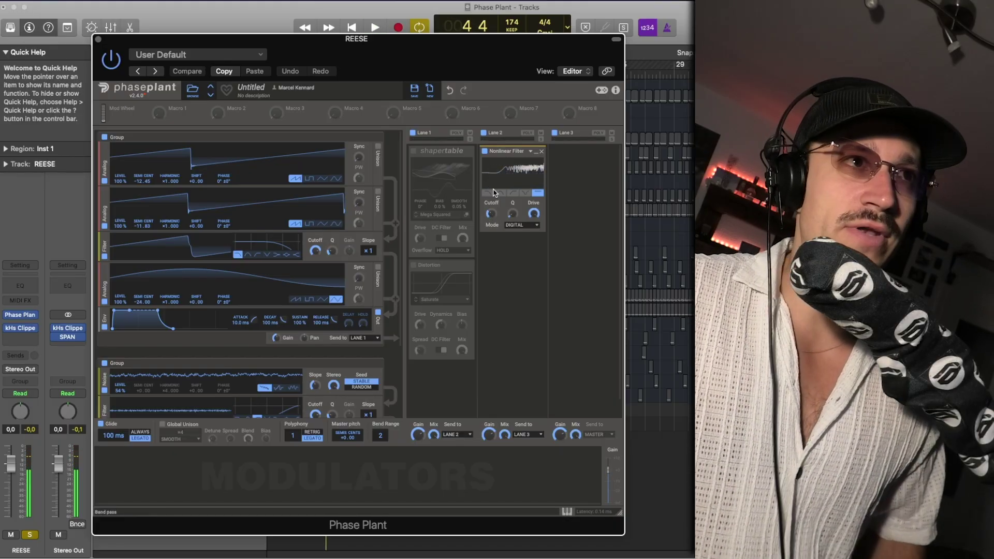
- Bypass the Nonlinear Filter and briefly audition the bass with Shapertable enabled, bypassing Shapertable again
click(485, 152)
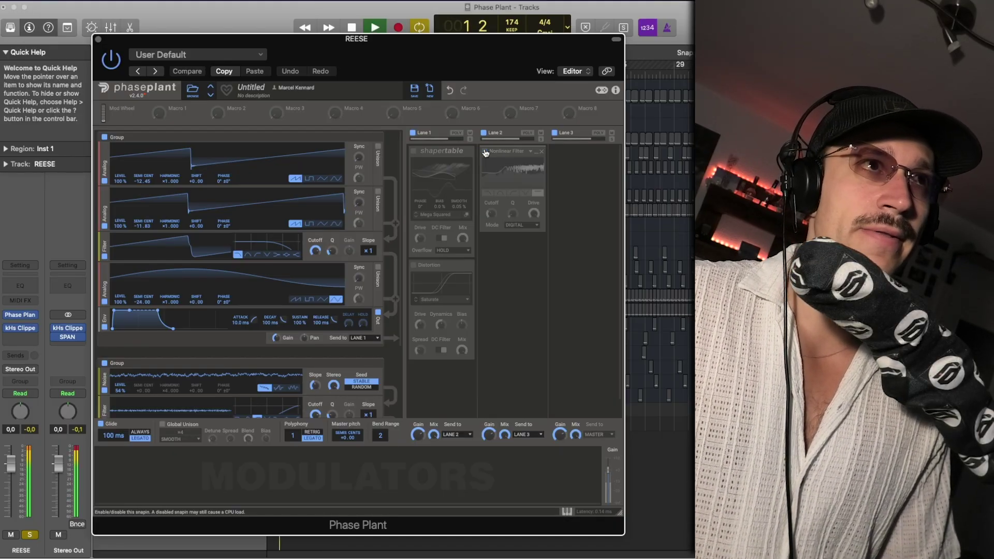
click(413, 152)
key(space)
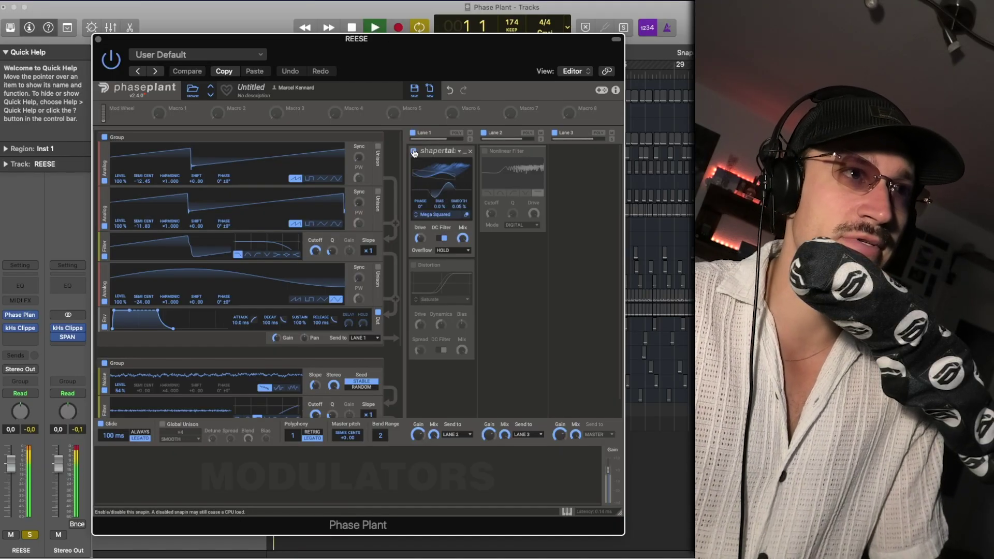
click(413, 152)
key(space)
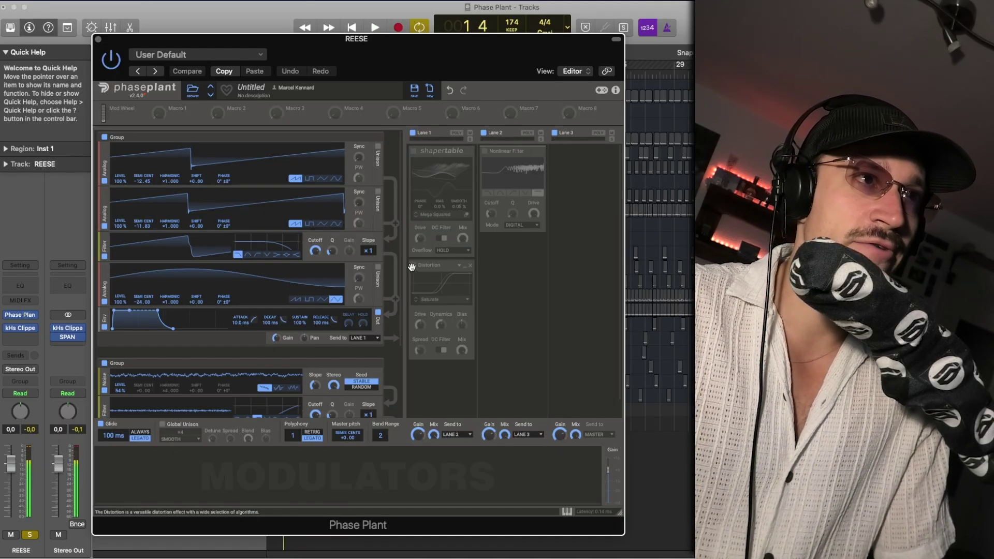
- Audition the bass with only the Lane 1 Saturate Distortion enabled, and bypass that effect again
click(414, 265)
key(space)
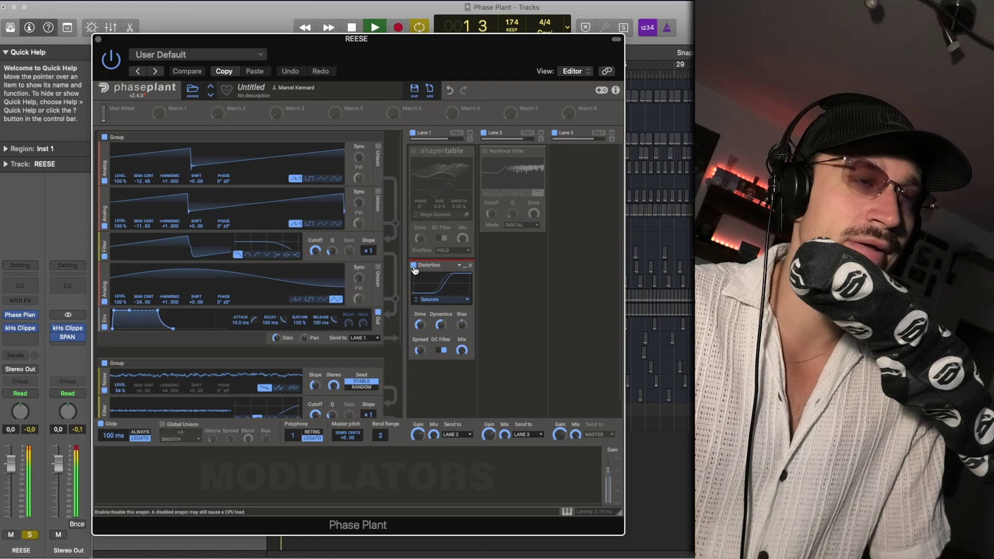
key(space)
click(414, 266)
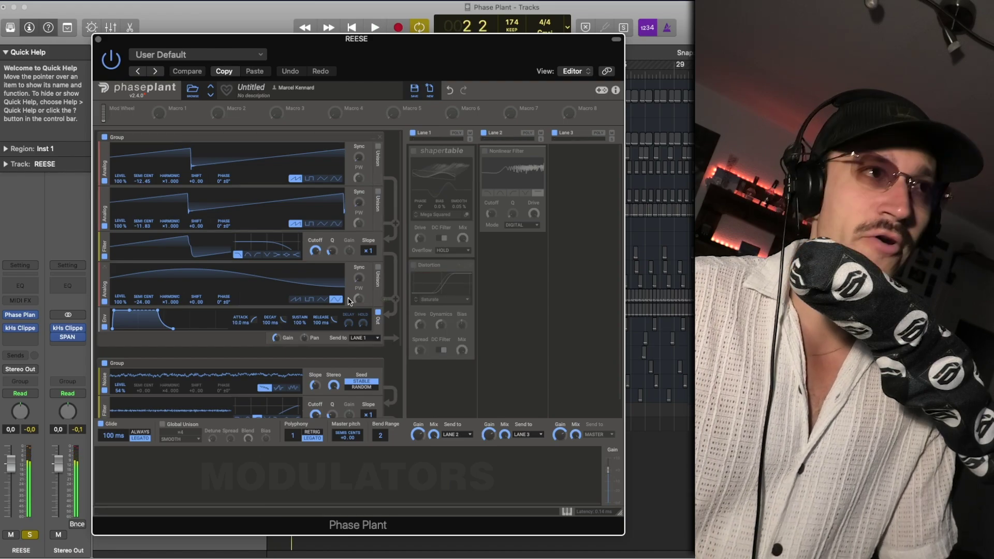
- Close Phase Plant, solo REESE track 25 in place of track 24, audition it, and open the effects page of its Serum 2 instrument
click(98, 39)
click(234, 429)
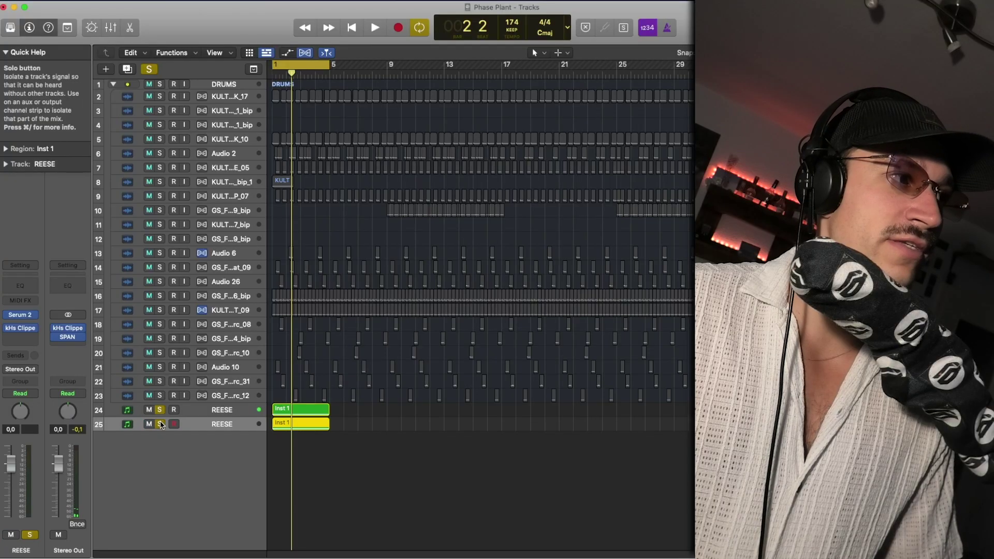
key(space)
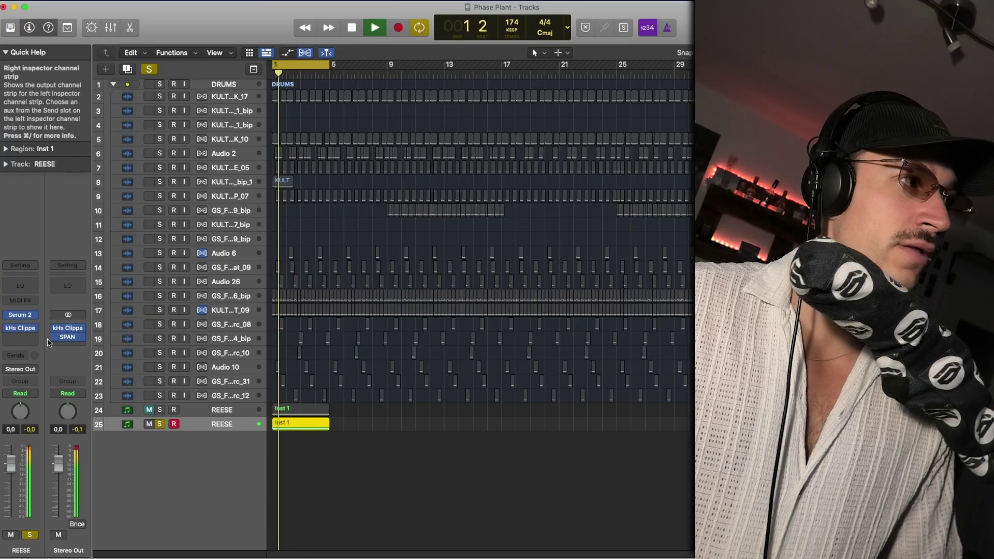
click(20, 315)
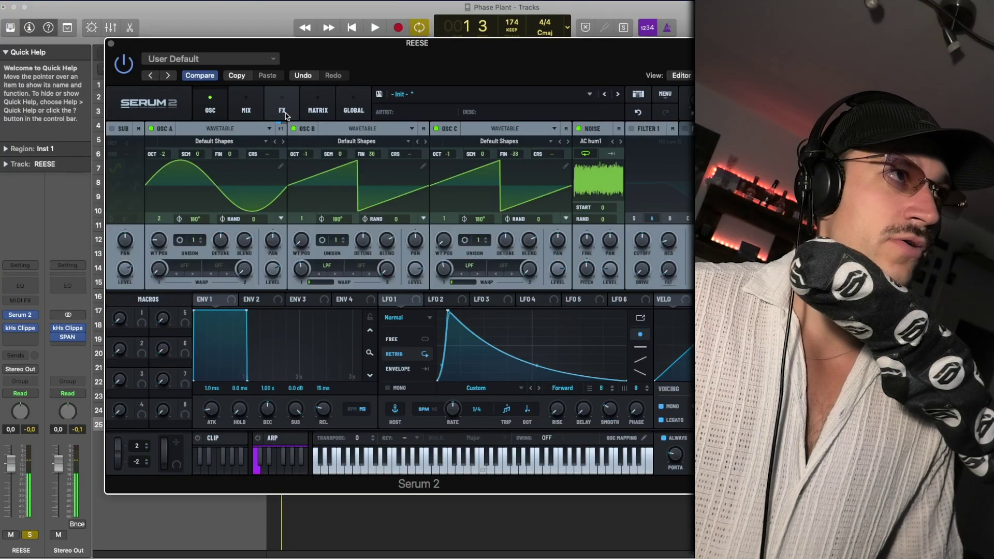
click(269, 106)
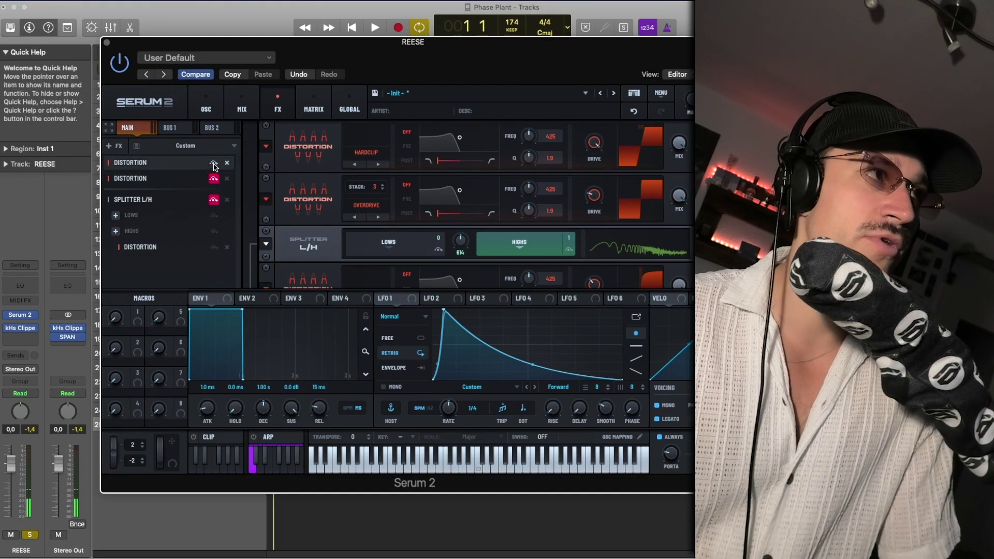
drag(382, 62, 349, 63)
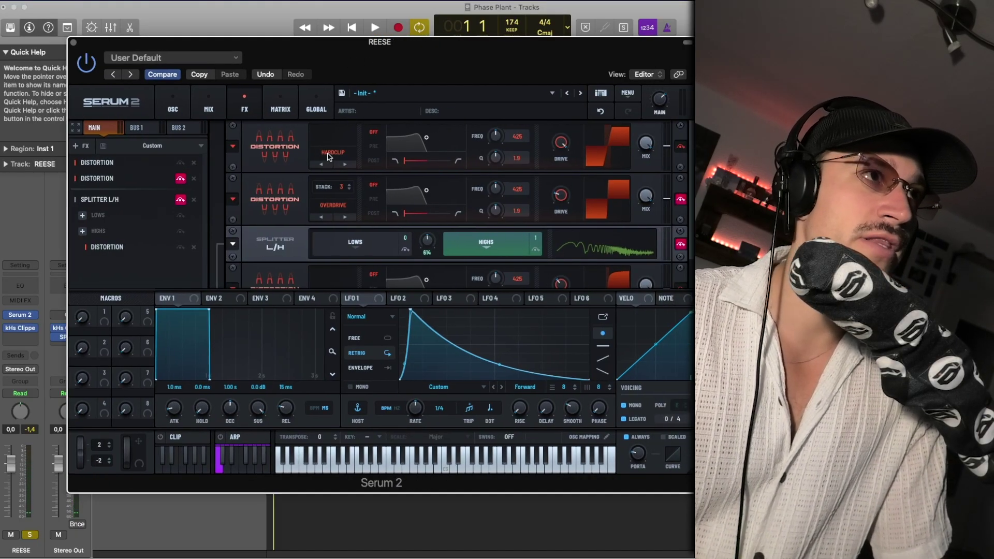
- Audition the Serum 2 reese with its HardClip distortion from the start of the loop and close the instrument
key(space)
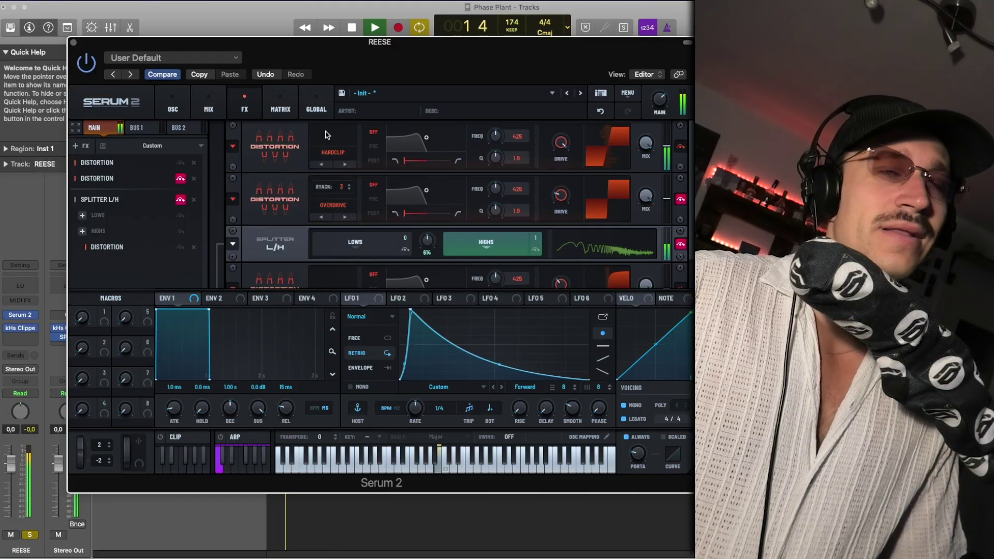
key(space)
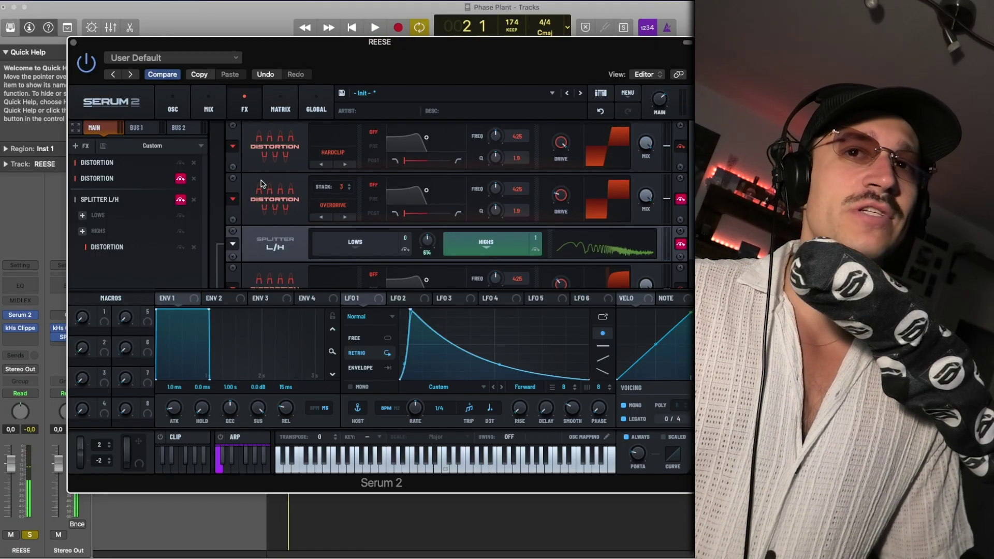
key(space)
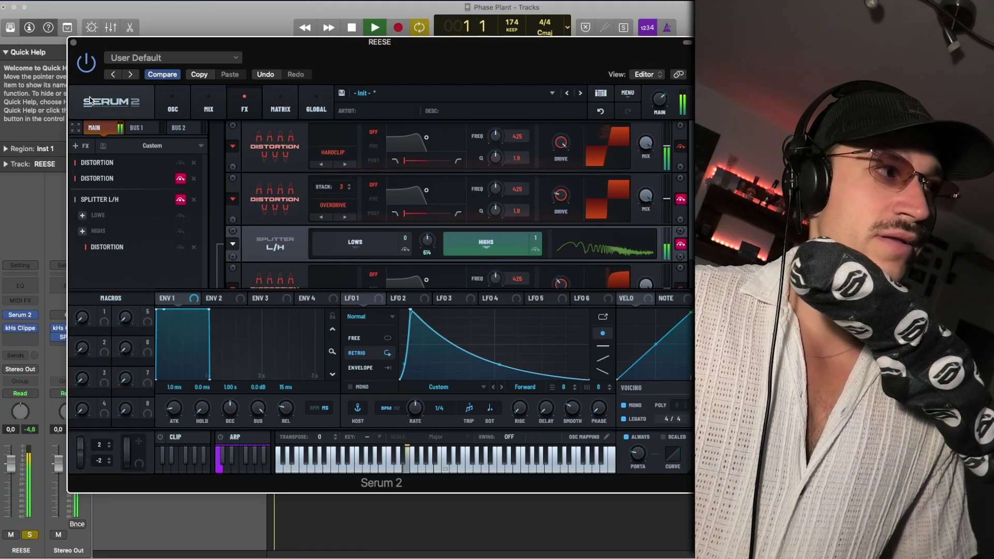
click(73, 42)
key(space)
- Solo REESE track 24 in place of track 25, enable the Saturate Distortion in its Phase Plant, audition the bass, and close the instrument
key(Up)
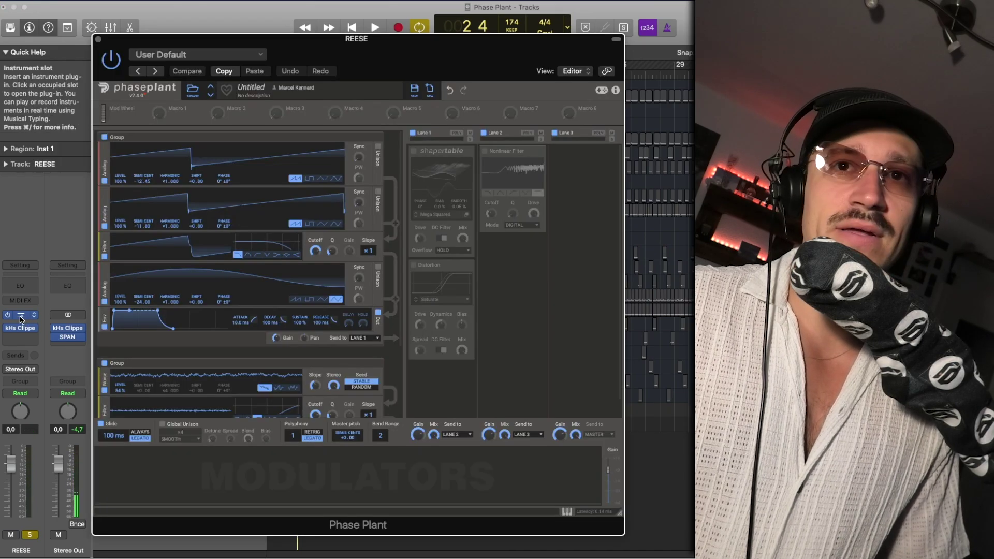
click(22, 315)
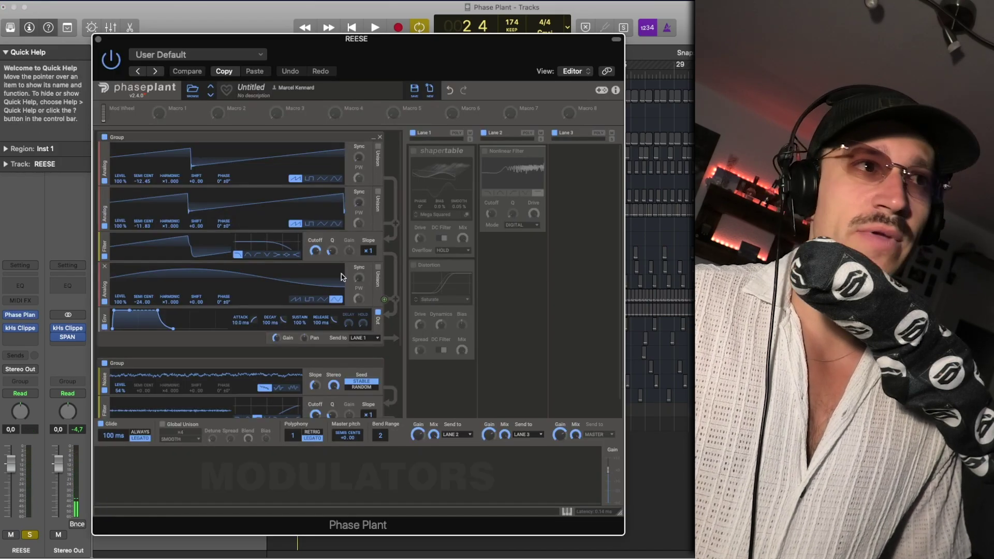
click(413, 265)
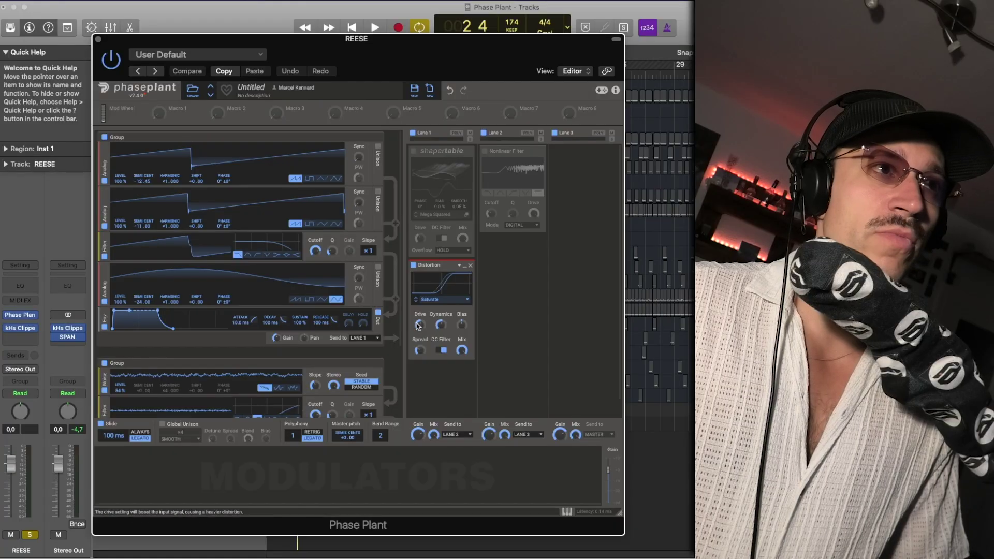
key(space)
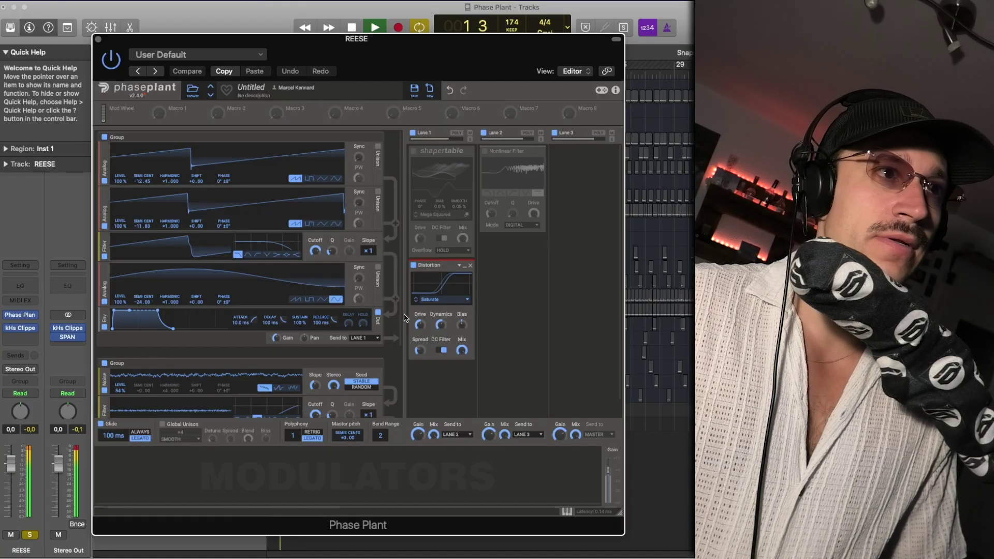
click(98, 39)
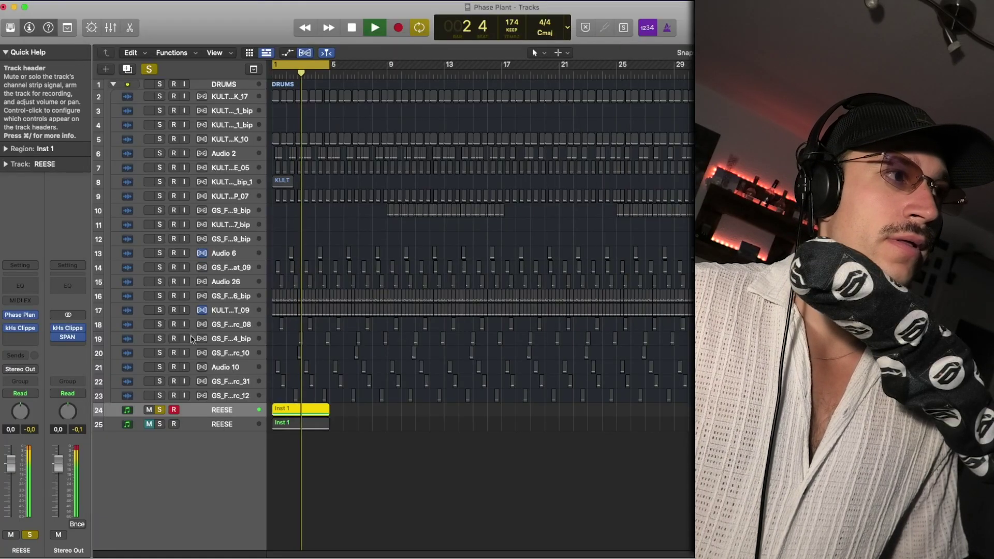
key(space)
- Compare the two reese basses by soloing and playing REESE track 25 and REESE track 24 in turn
click(159, 425)
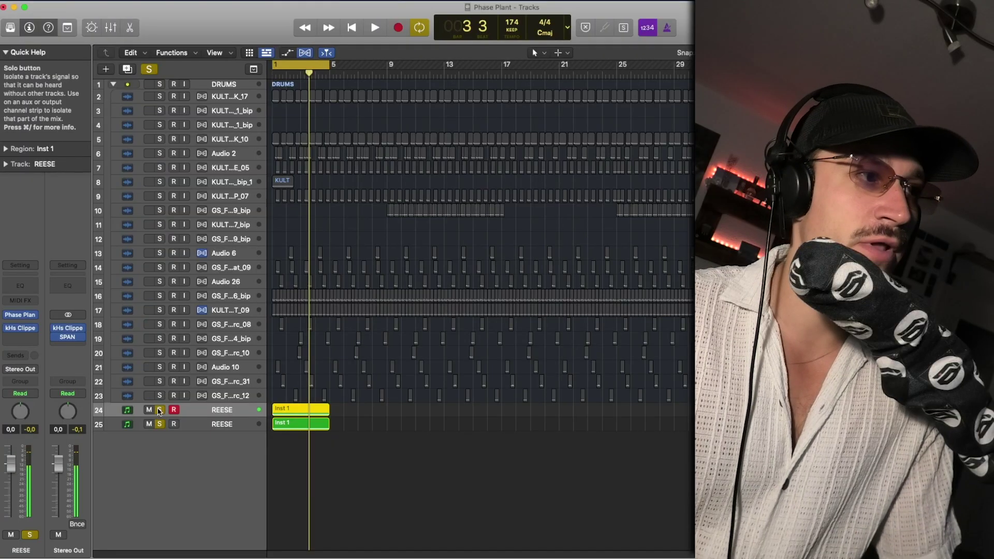
click(160, 411)
key(space)
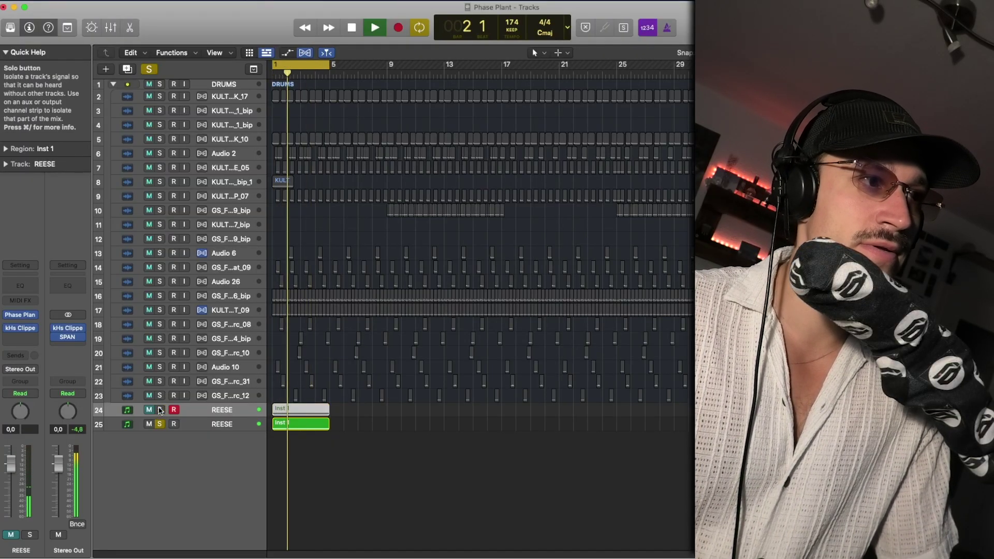
key(space)
click(160, 411)
click(160, 425)
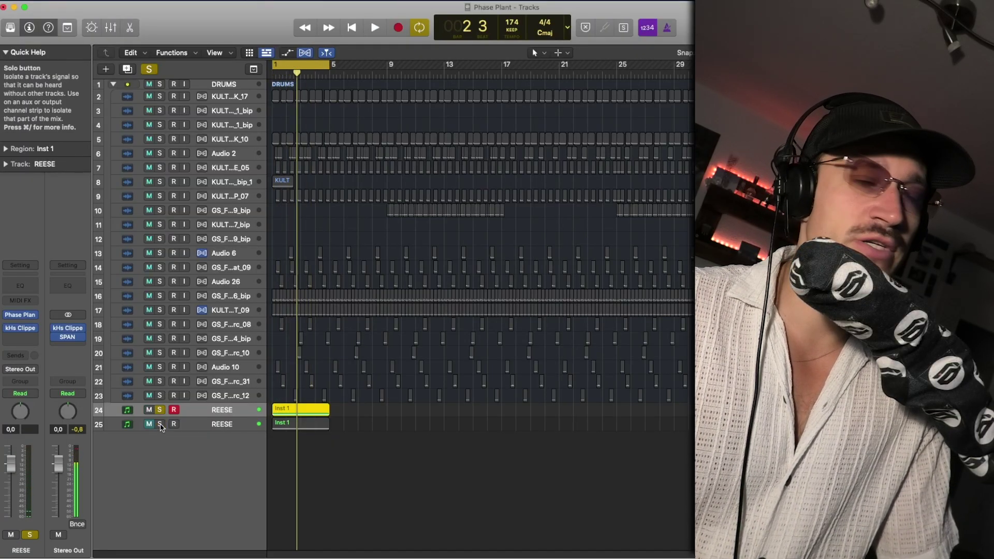
key(space)
click(160, 425)
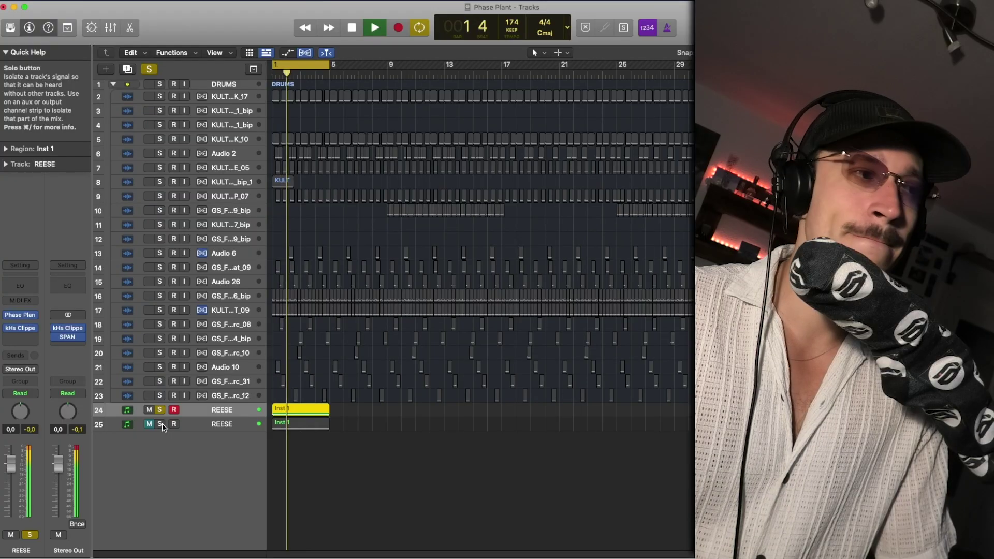
key(space)
- Solo REESE track 25 in place of track 24, switch its Serum 2 distortion from HardClip to Overdrive, and audition the bass
click(160, 410)
click(207, 425)
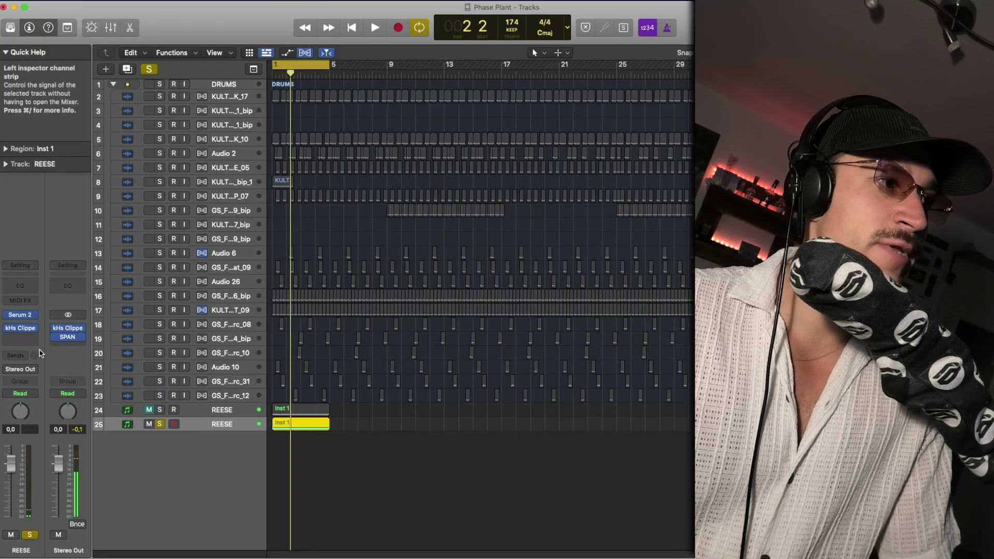
click(20, 315)
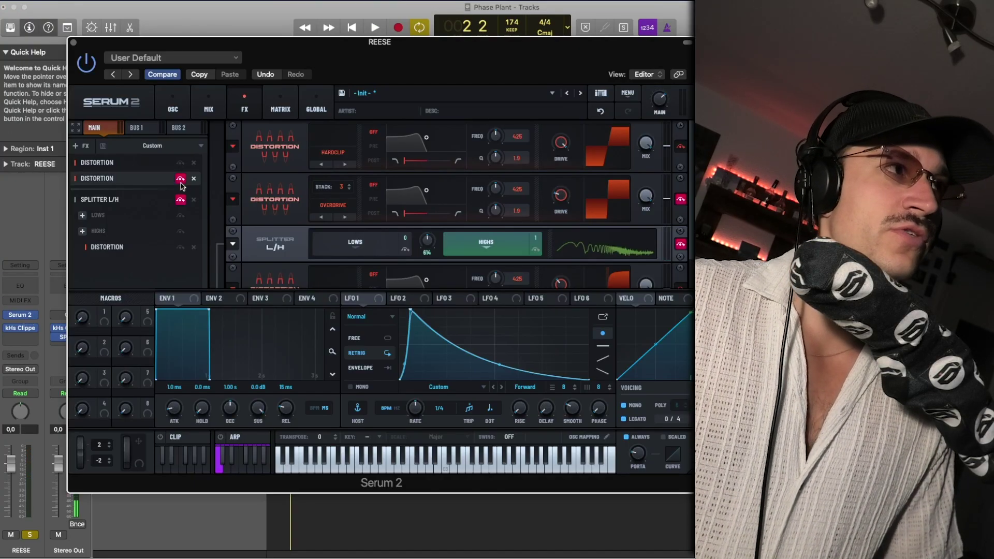
click(181, 179)
click(180, 163)
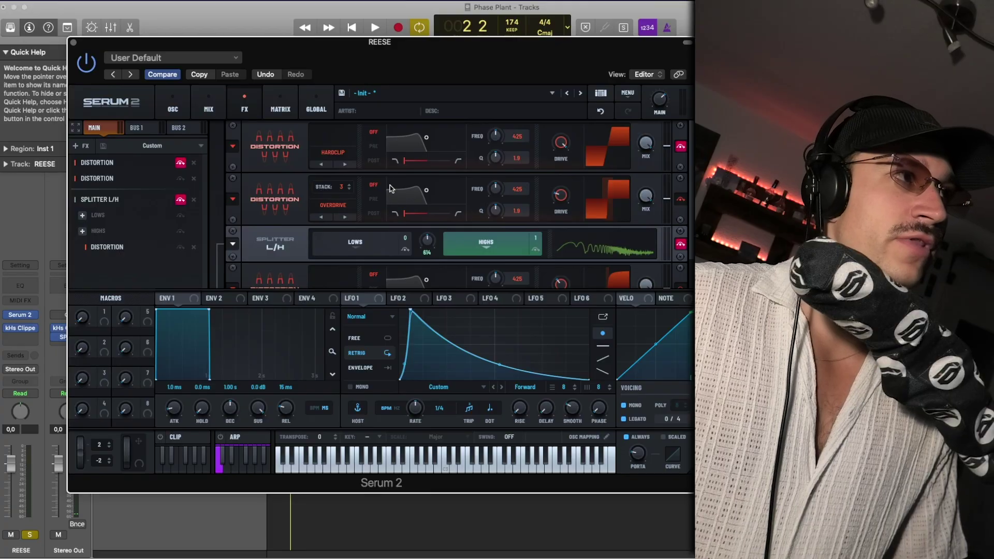
key(space)
key(space)
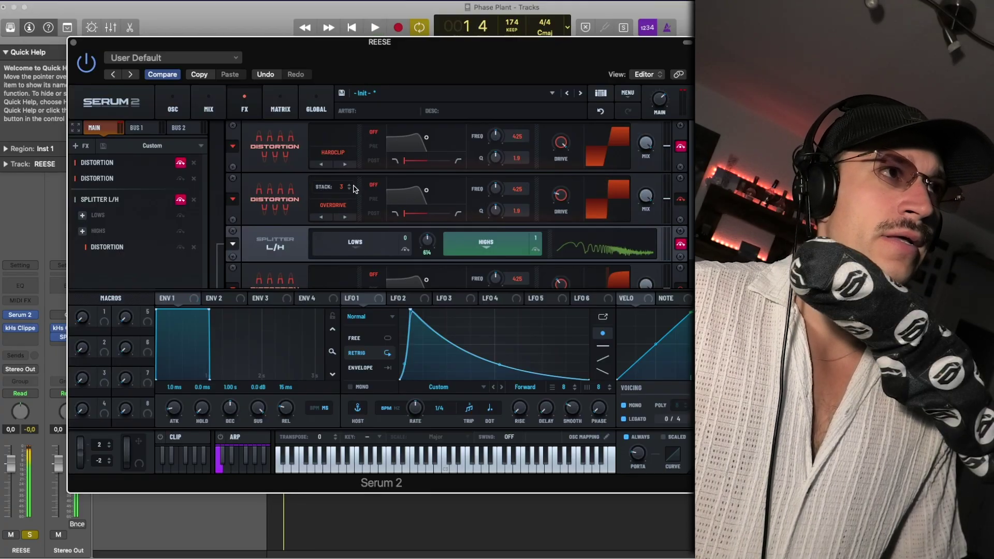
- Compare the Overdrive and HardClip distortions by enabling one and bypassing the other in turn while playing the bass, ending on Overdrive
mouse_move(556, 202)
key(space)
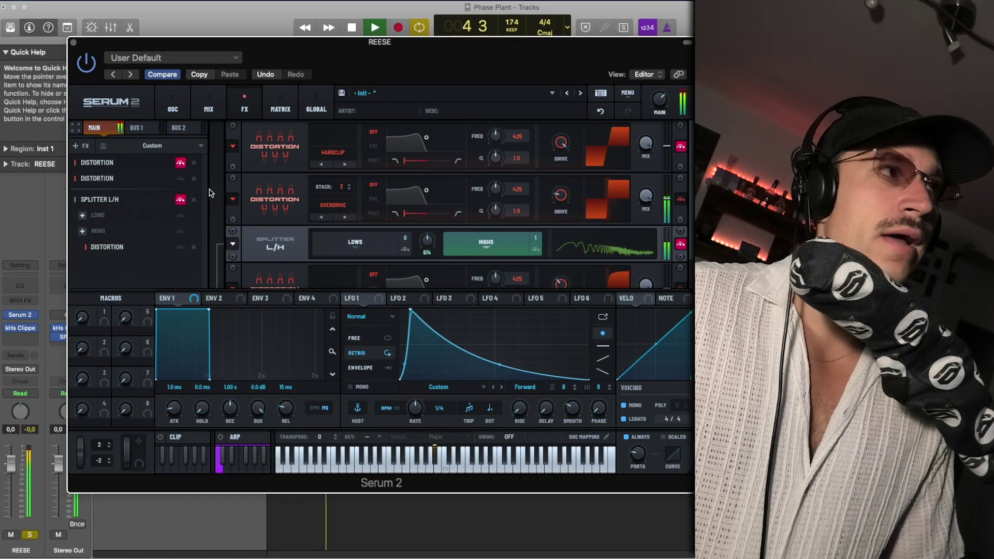
key(space)
click(180, 178)
click(180, 164)
key(space)
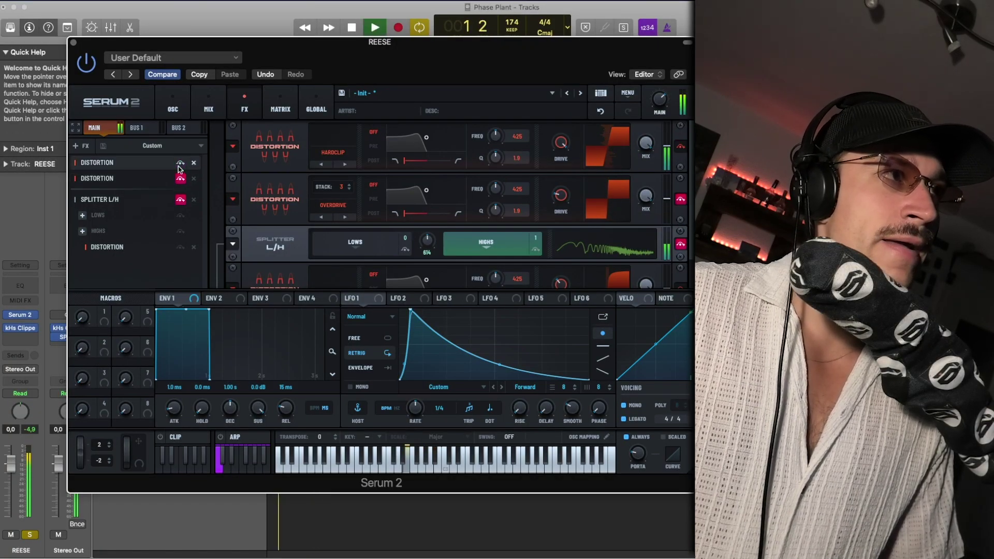
click(180, 164)
key(space)
key(space)
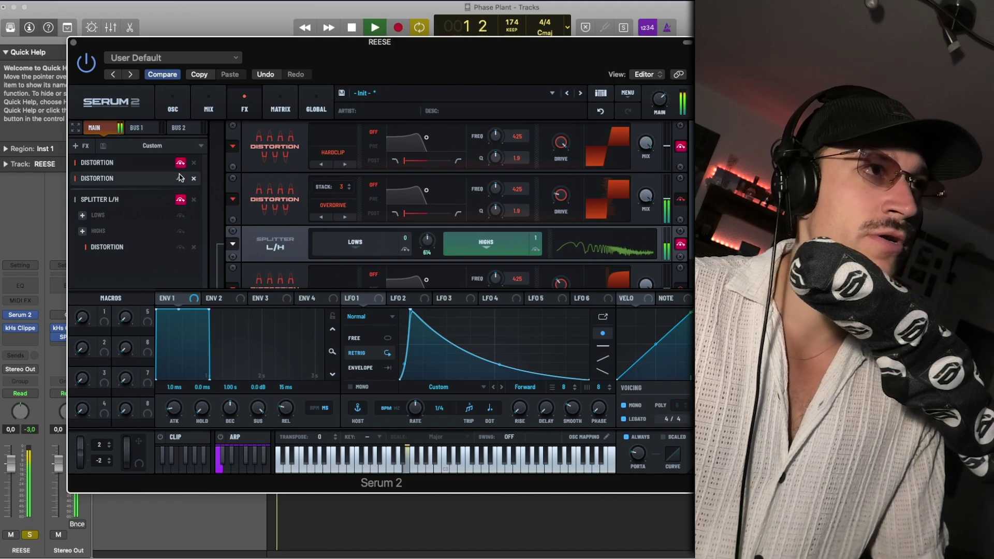
key(space)
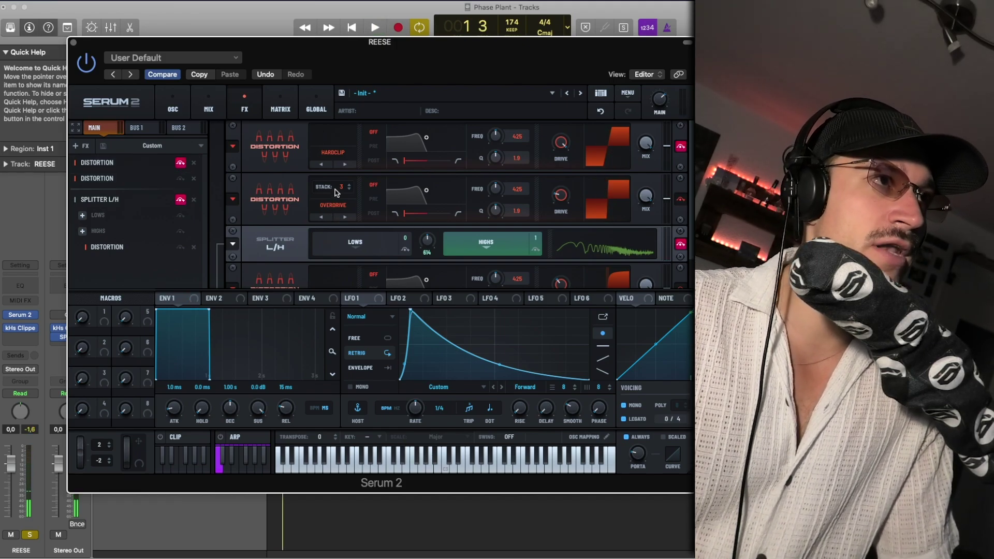
- Switch the second distortion's type from Overdrive to Rectify and audition the bass through the loop
click(322, 218)
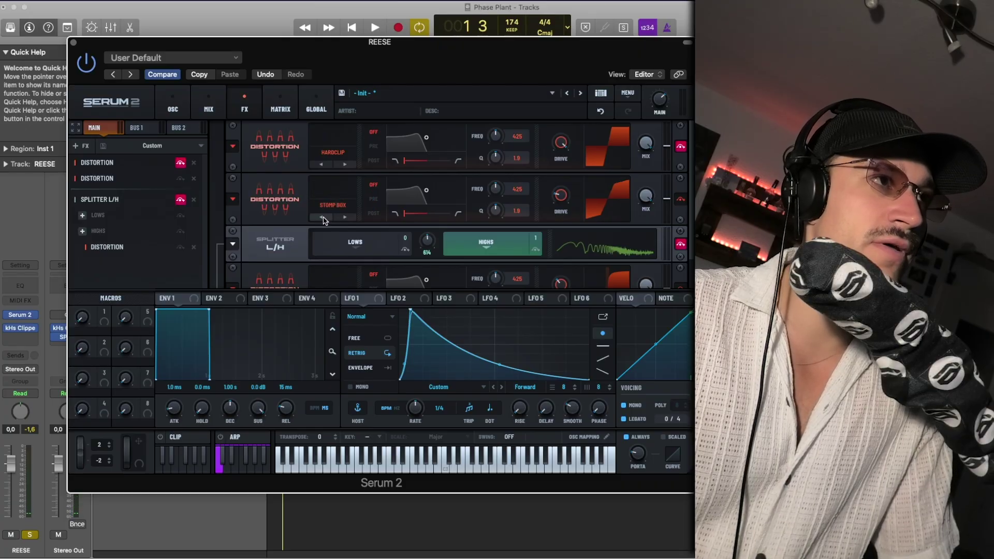
key(space)
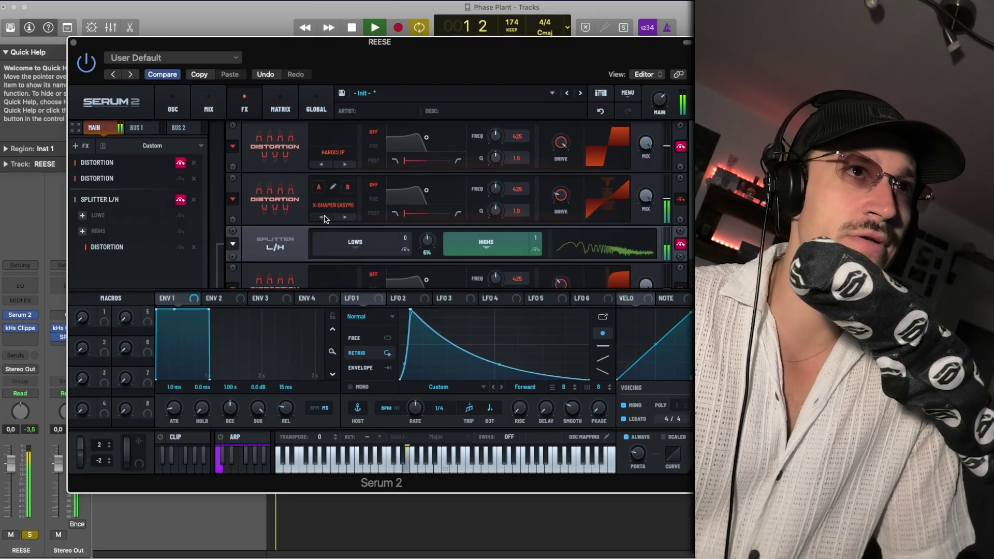
click(323, 218)
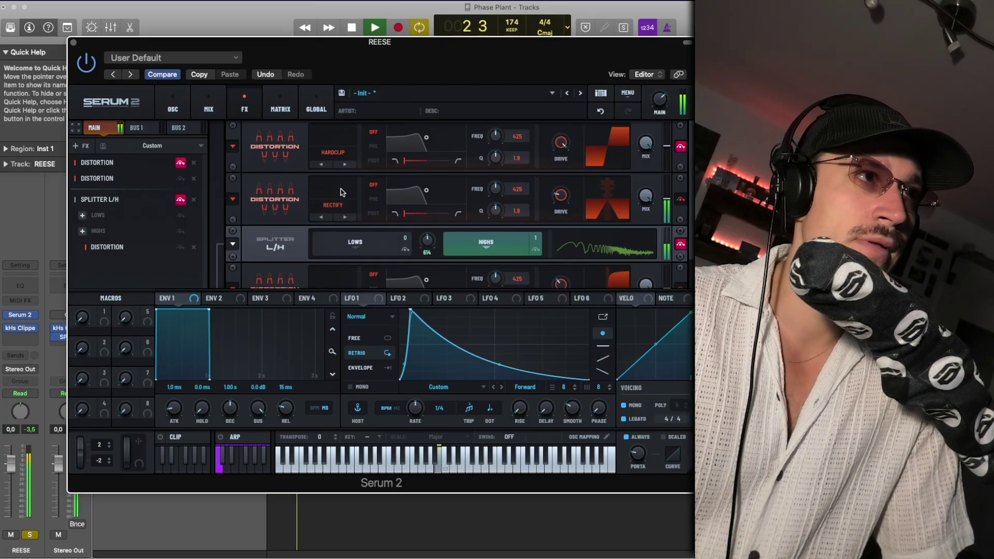
mouse_move(550, 200)
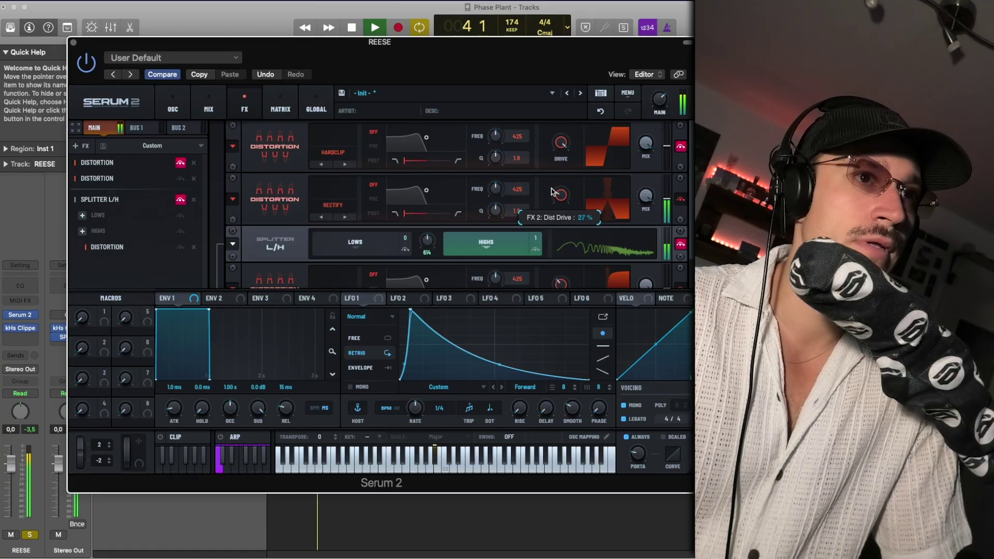
key(space)
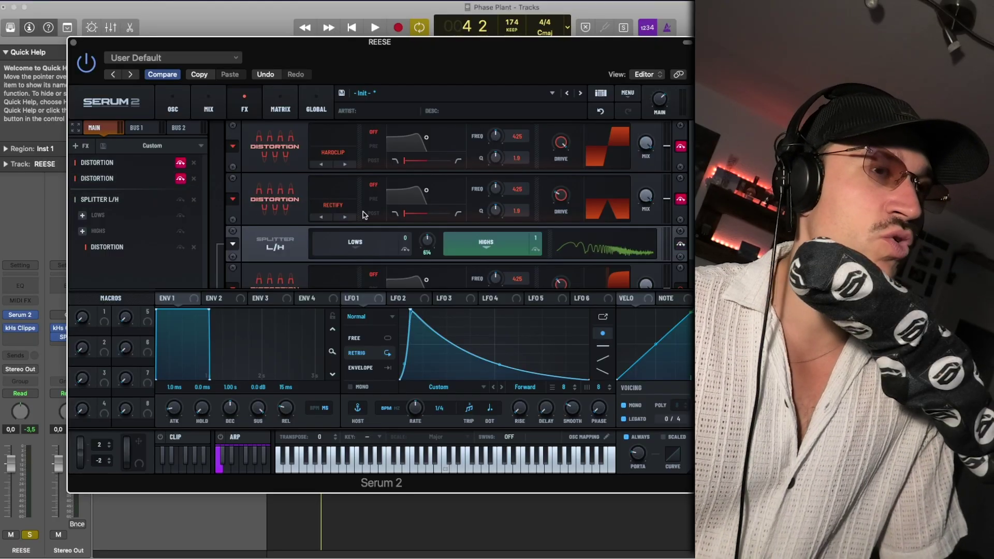
- Play the bass through Splitter L/H with Diode 1 on the highs while sweeping the split frequency from 800 Hz to 639 Hz
scroll(306, 253, down, 1)
scroll(306, 252, down, 2)
scroll(337, 247, down, 2)
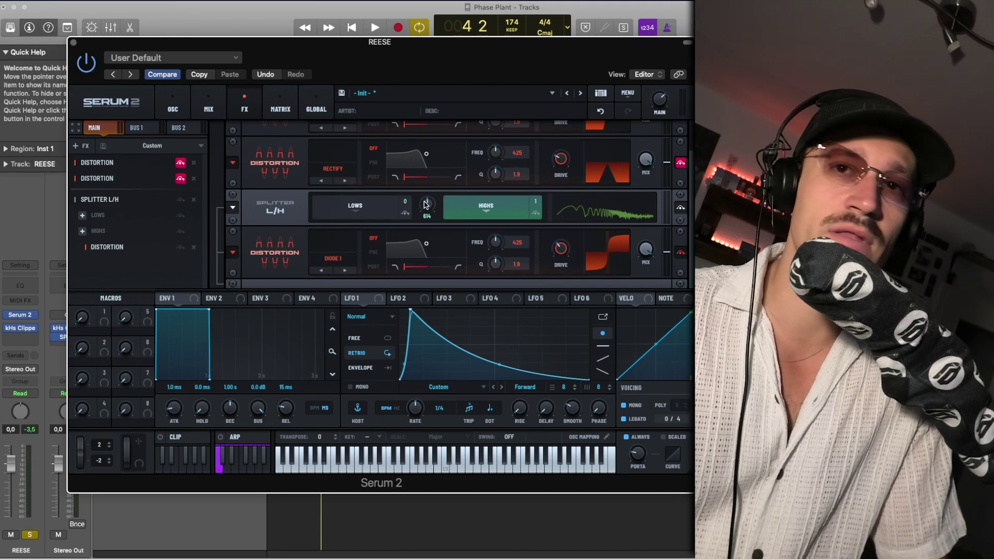
scroll(426, 207, up, 3)
key(space)
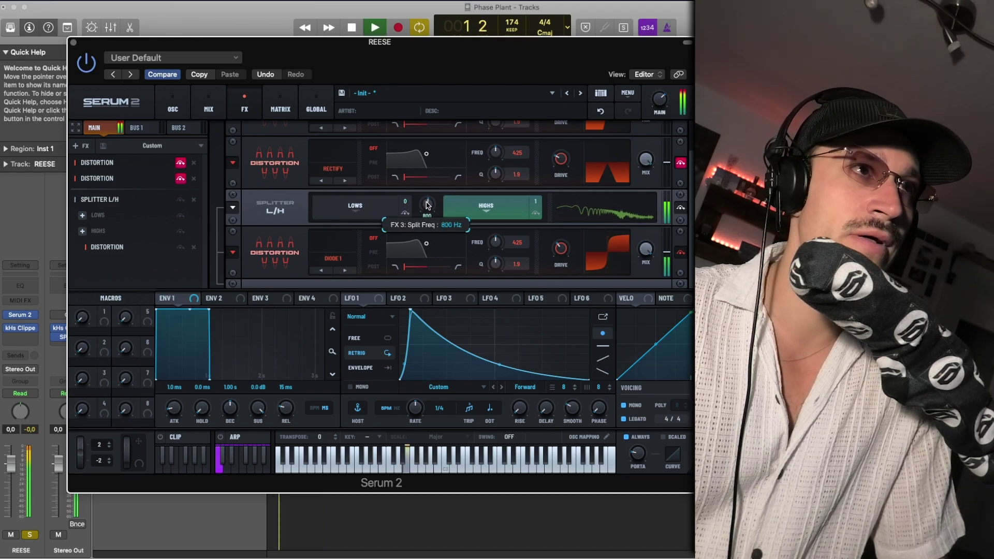
scroll(426, 207, down, 2)
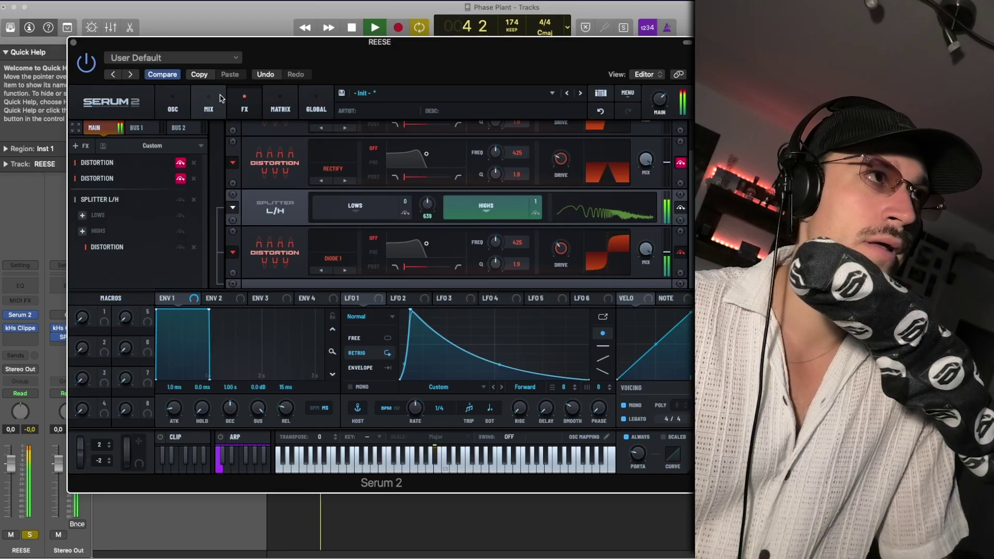
key(space)
- Examine the patch's oscillators and Noise level while playing the bass, and return to the effects rack
click(196, 100)
click(185, 99)
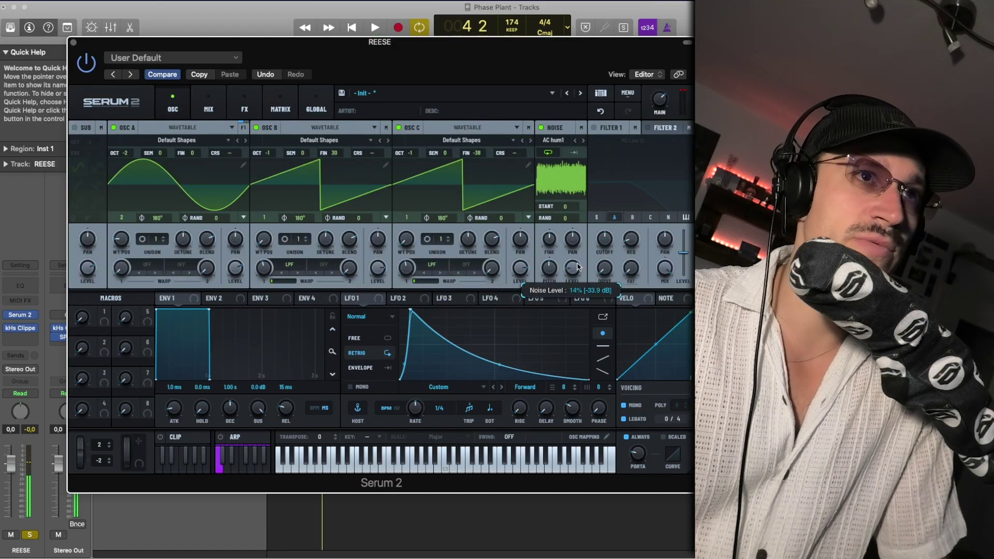
key(space)
scroll(578, 273, down, 4)
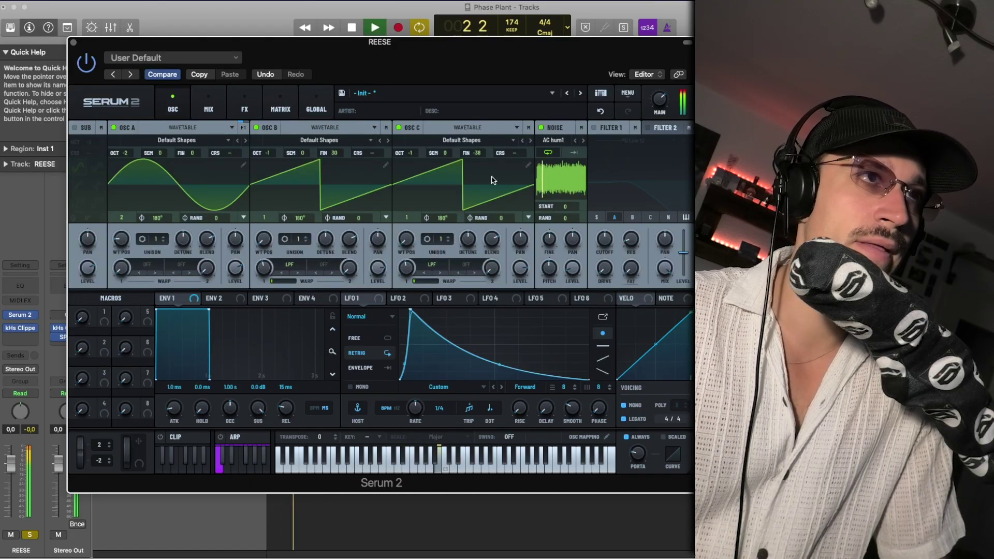
click(244, 106)
click(222, 107)
click(244, 106)
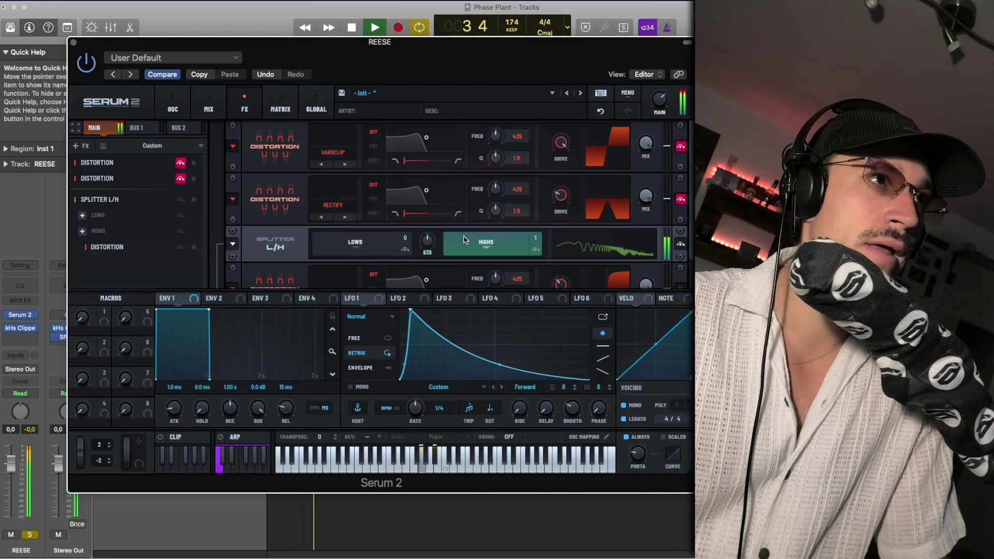
- Set the Splitter L/H frequency to 594 Hz and the Diode 1 drive to about 36%, audition the bass, bypass the splitter, and close the instrument
scroll(575, 259, down, 2)
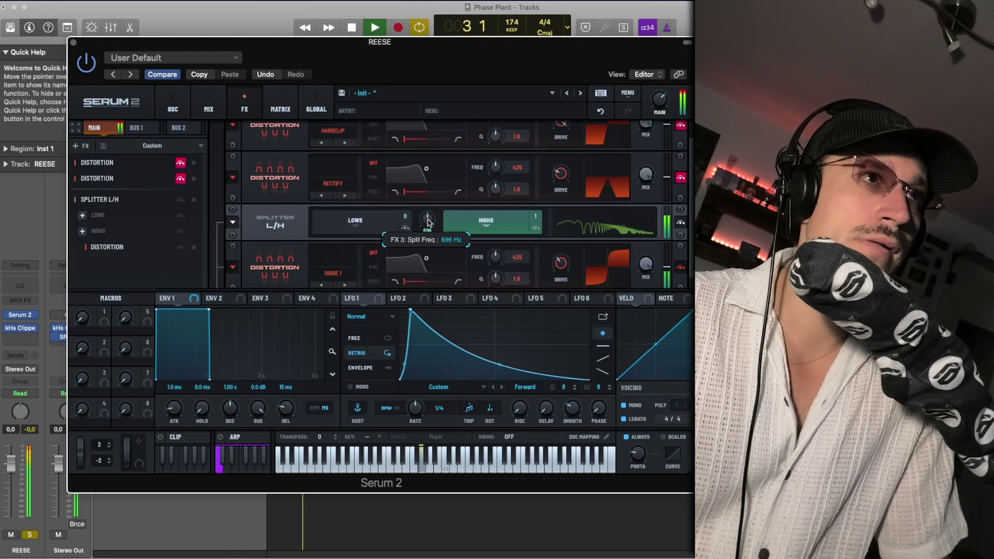
drag(427, 220, 428, 225)
key(space)
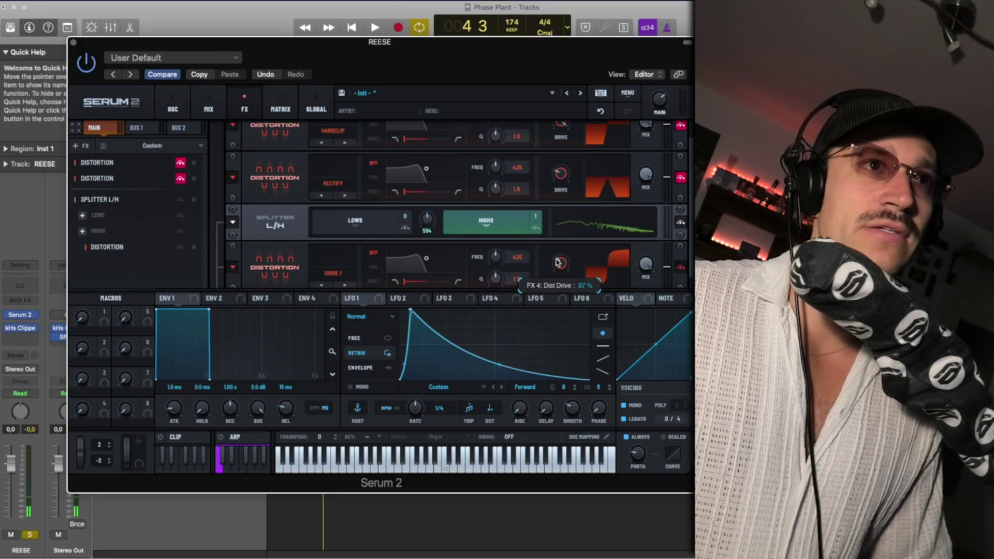
key(space)
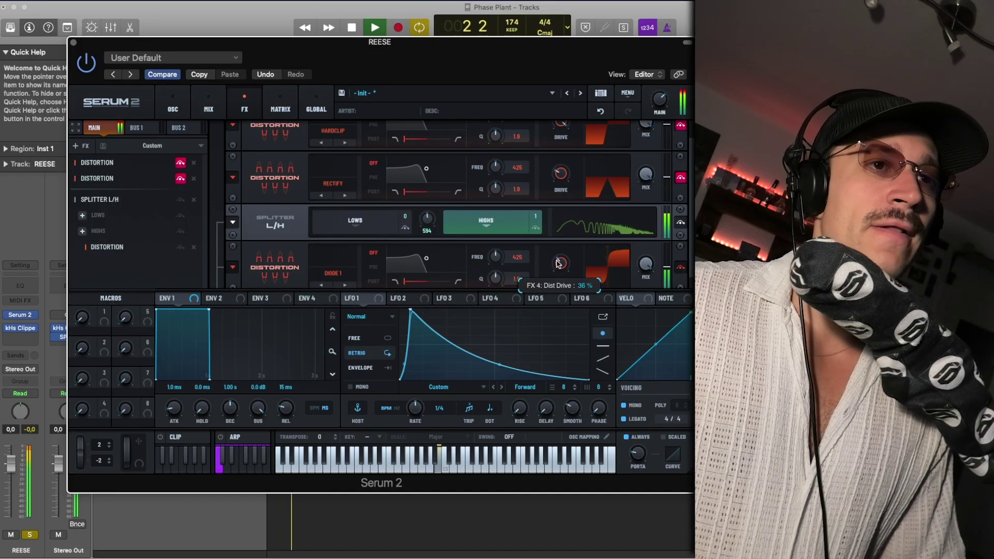
key(space)
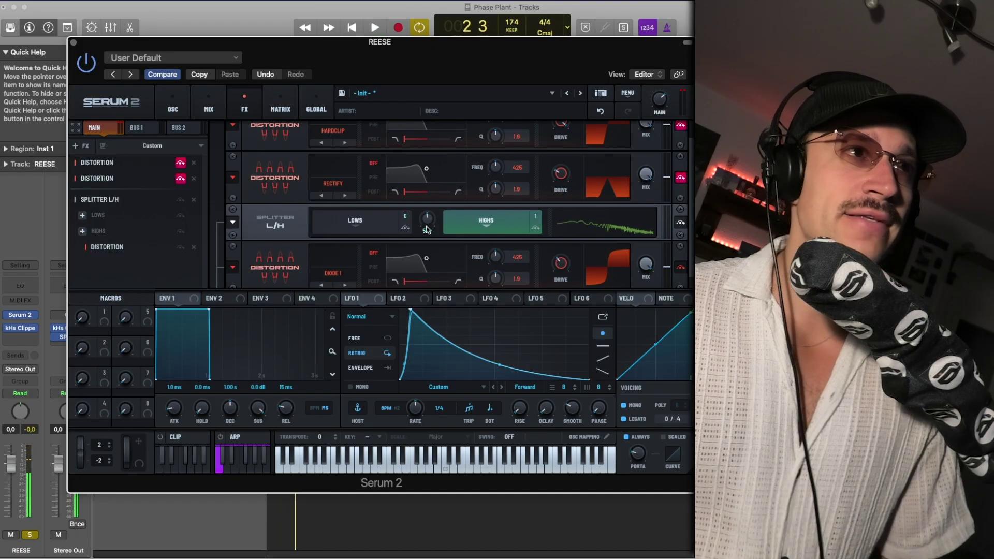
mouse_move(428, 227)
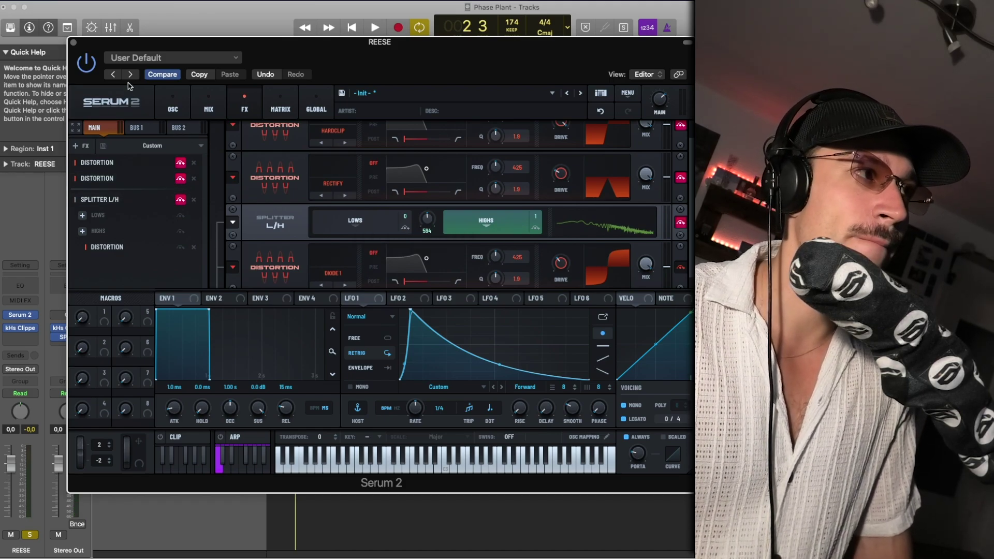
click(73, 43)
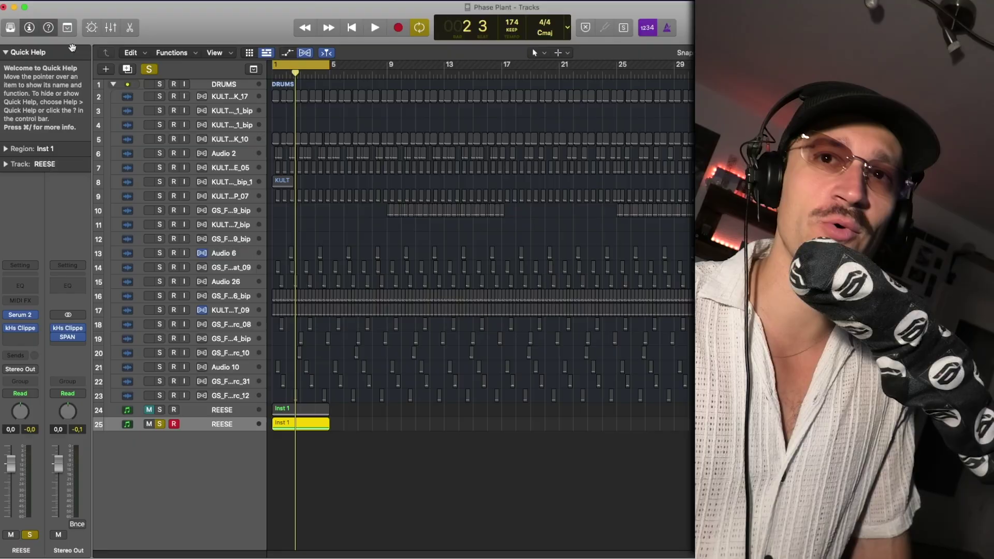
- Solo REESE track 24 in place of track 25, open its Phase Plant, and audition the bass with the Saturate Distortion
click(160, 409)
click(160, 424)
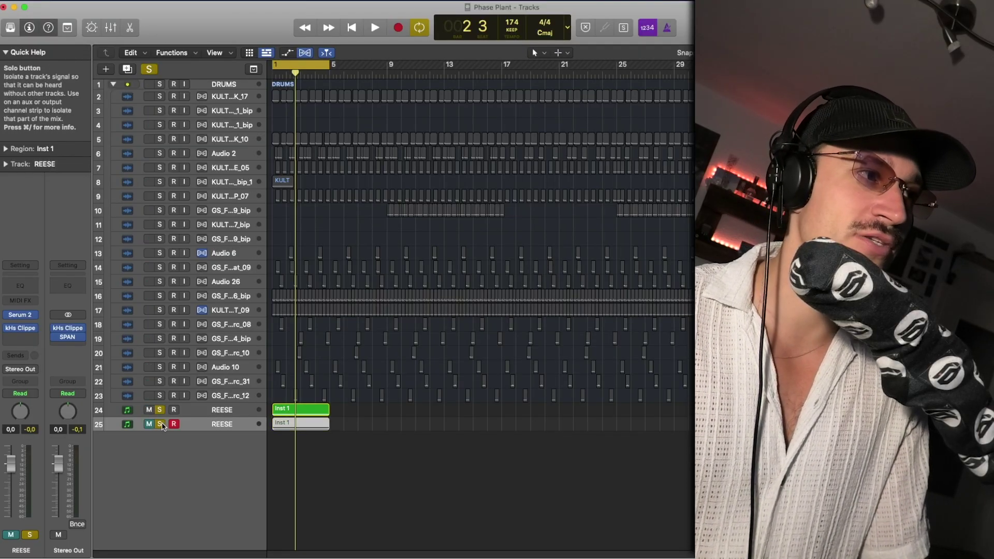
click(213, 413)
click(20, 315)
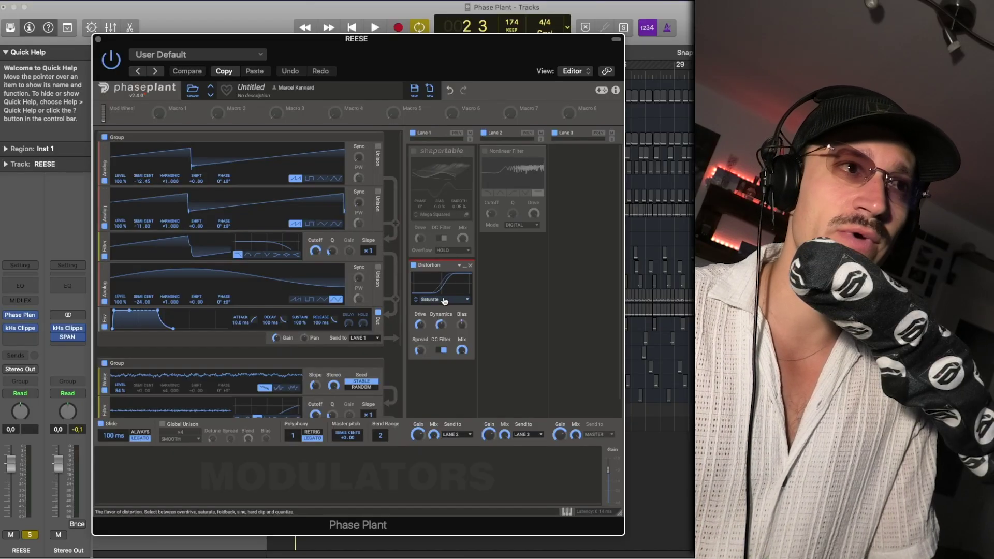
key(space)
key(space)
- Bypass the Distortion, enable the Shapertable effect with Mega Squared in its place, and audition the bass
click(413, 265)
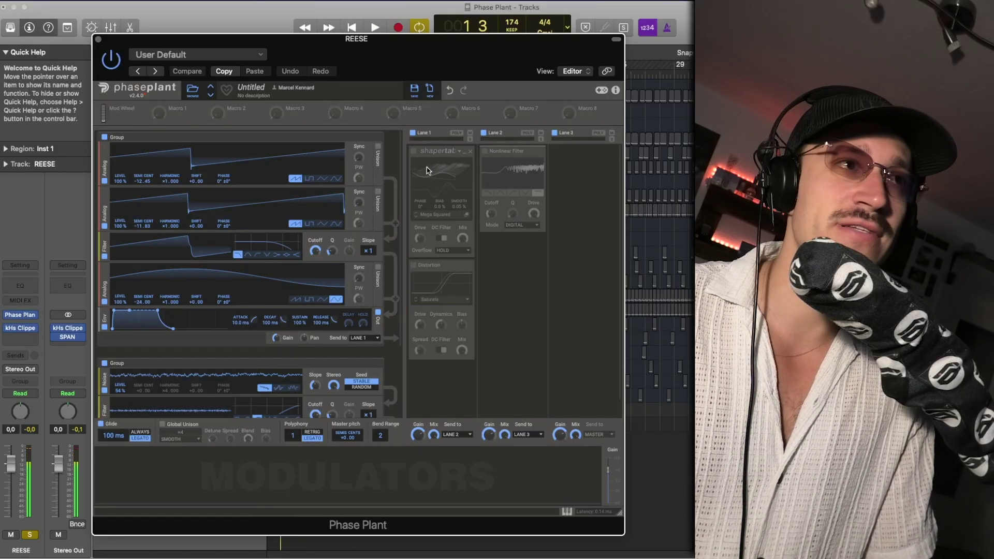
click(413, 152)
key(space)
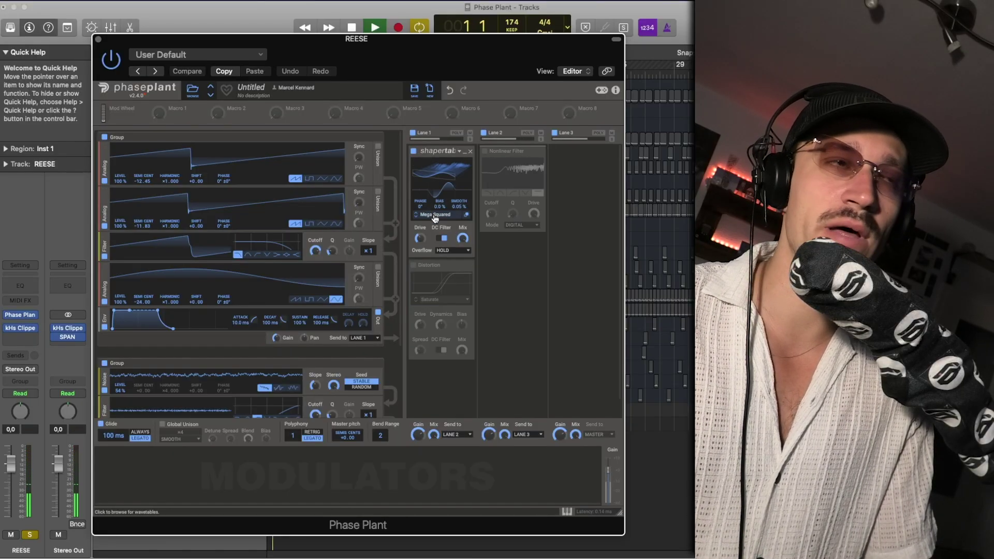
key(space)
- Bypass the Shapertable, audition the bass with the Nonlinear Filter enabled in Lane 2, and bypass that filter again
click(413, 151)
click(486, 152)
key(space)
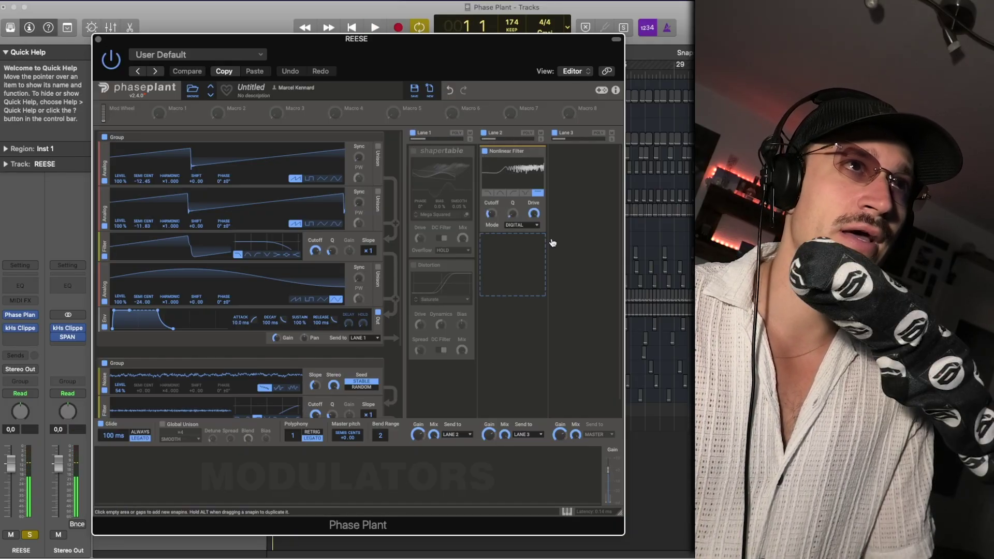
key(space)
click(485, 151)
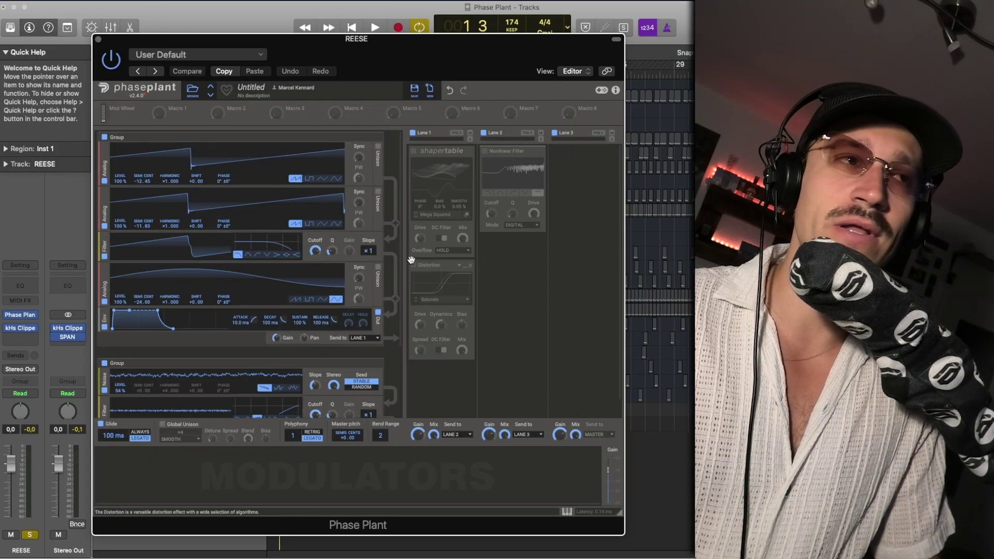
- Enable the Distortion in Lane 1 and cycle its type from Saturate through Foldback and Sine to Quantize while auditioning the bass
click(413, 266)
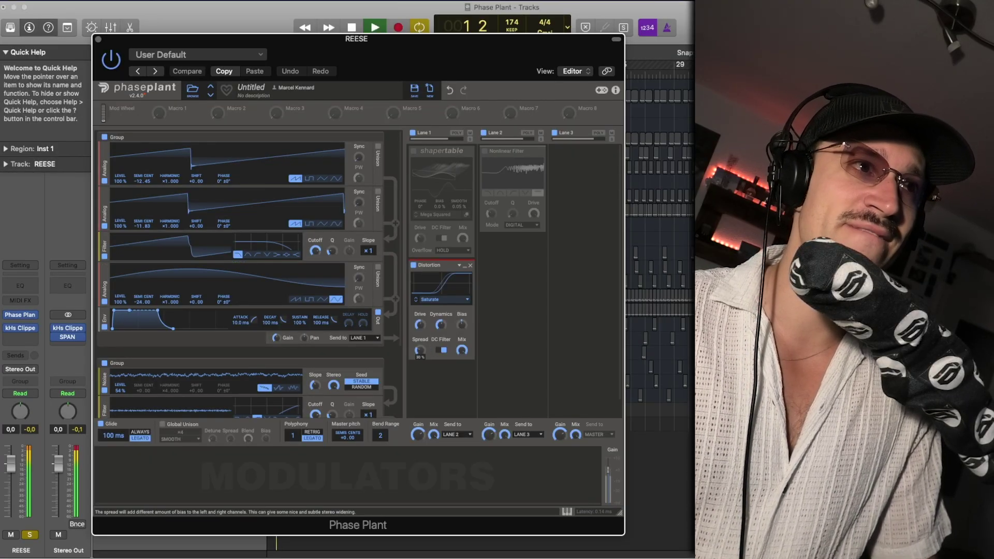
click(416, 302)
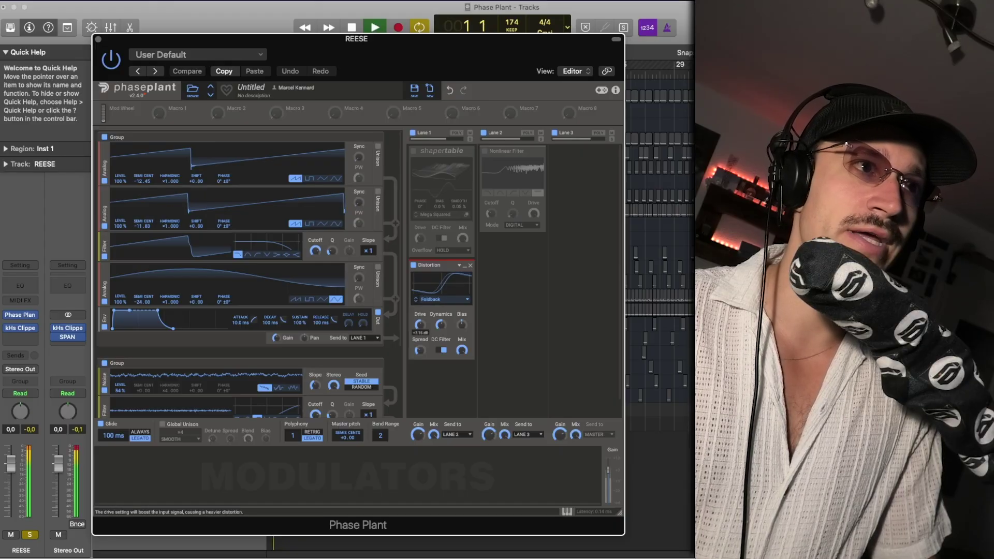
key(space)
click(416, 303)
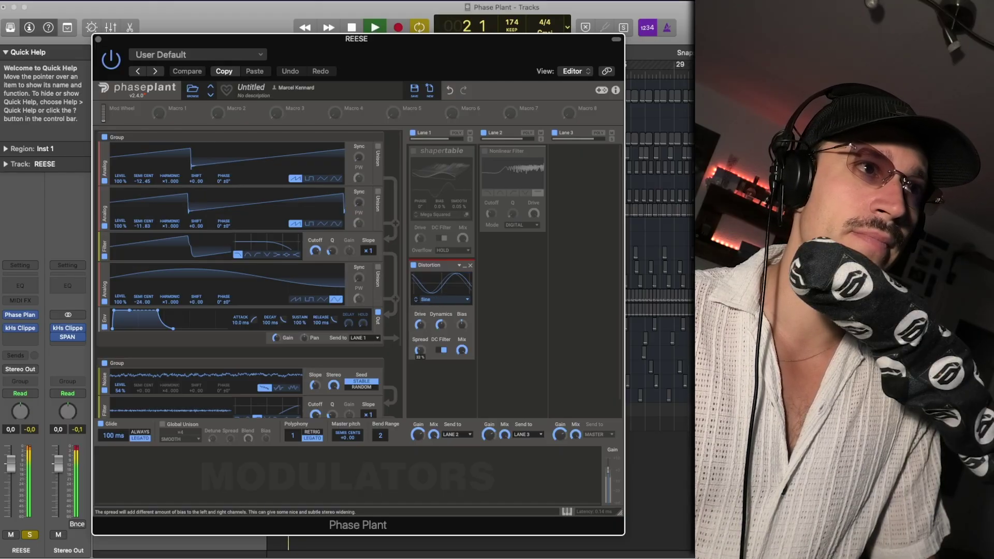
click(416, 302)
click(417, 303)
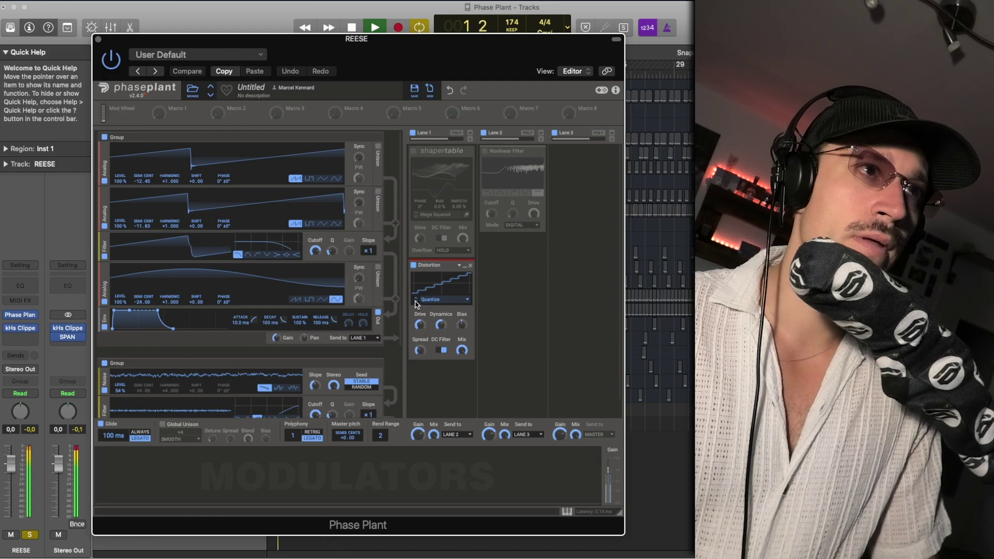
- Set the Distortion's type to Foldback, audition the bass, and close the instrument
click(417, 303)
click(417, 303)
click(417, 303)
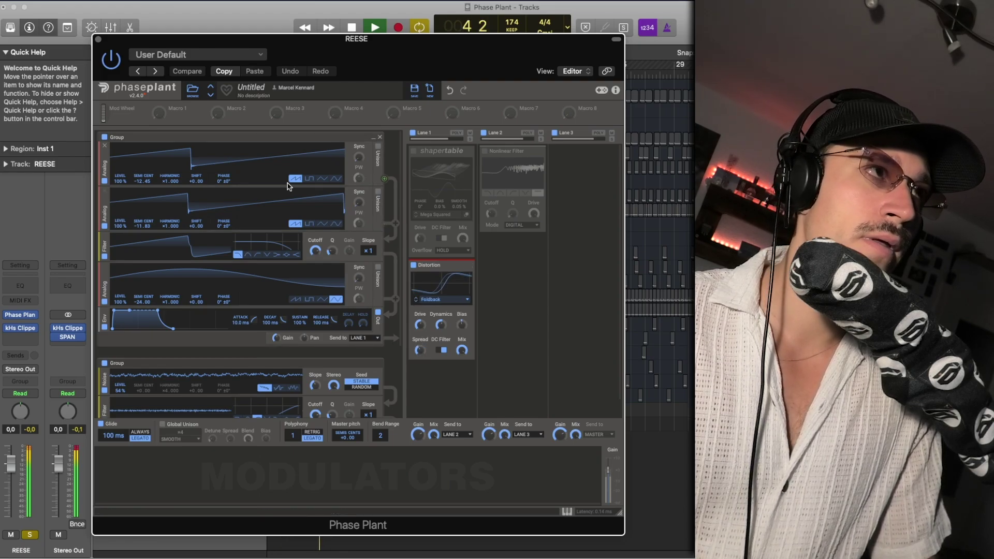
key(space)
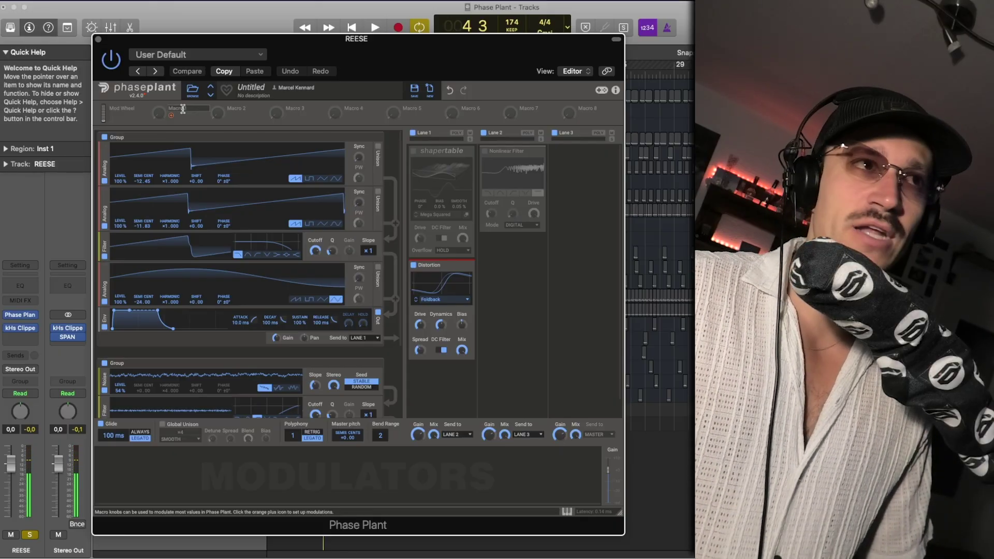
click(100, 41)
- Select REESE track 25 and solo it in place of track 24
click(211, 423)
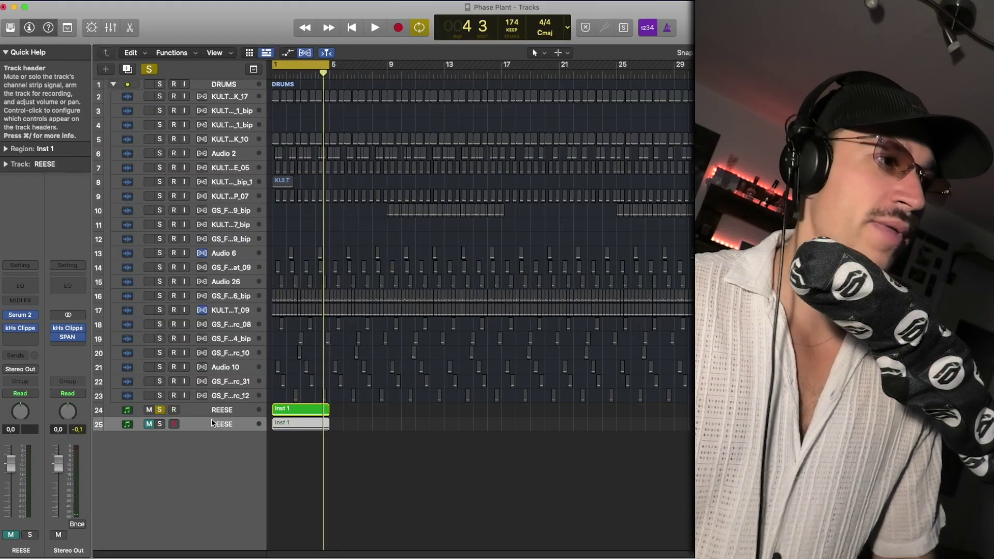
click(160, 424)
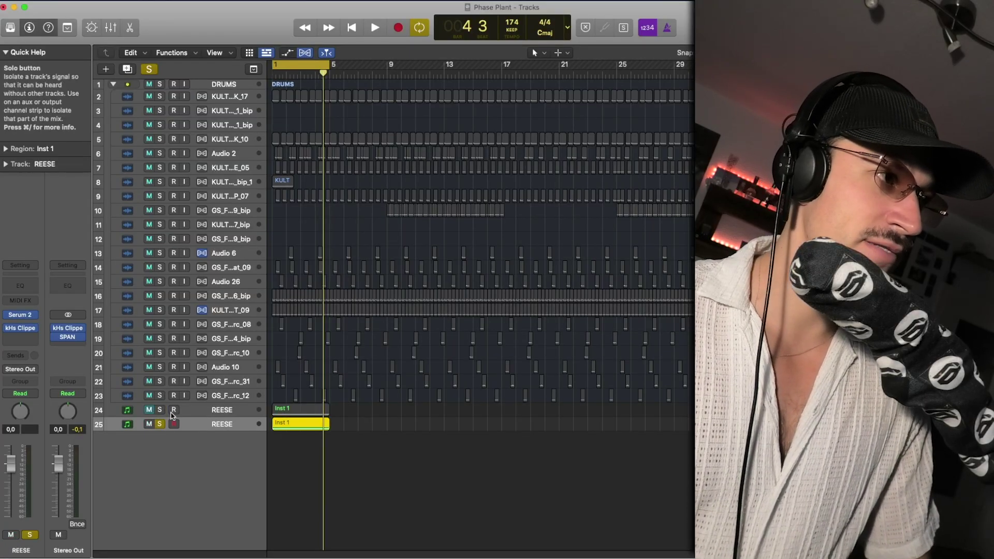
- Open Serum 2 on track 25 and bypass the L/H splitter and both main distortions in its effects chain
click(21, 314)
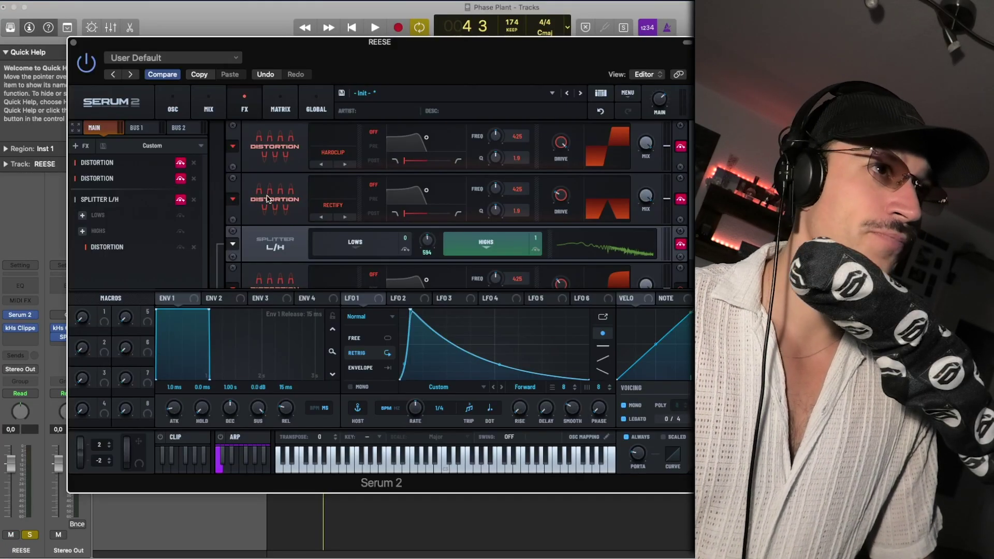
click(180, 200)
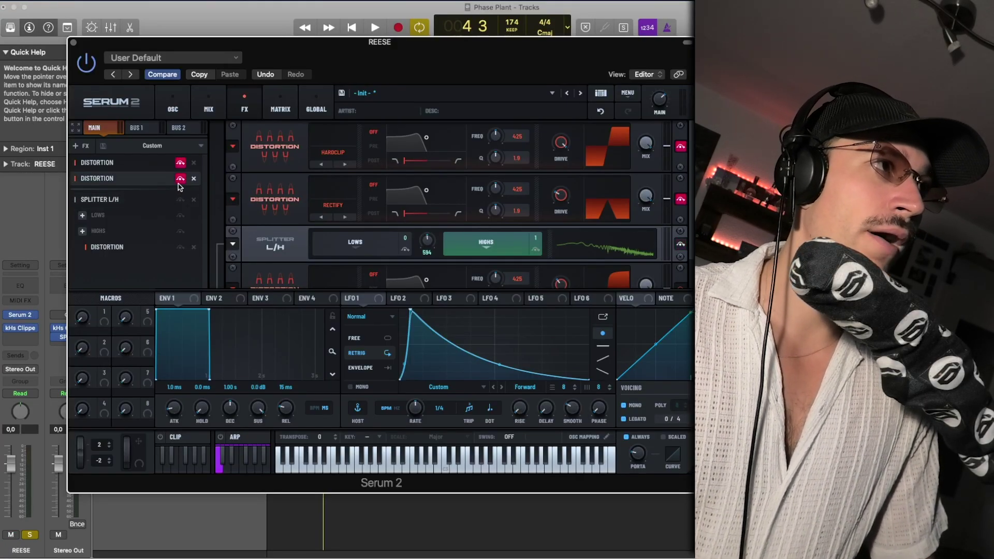
click(181, 179)
click(180, 163)
- Review Serum 2's mixer, oscillators and bypassed effects chain, and close the instrument
click(208, 109)
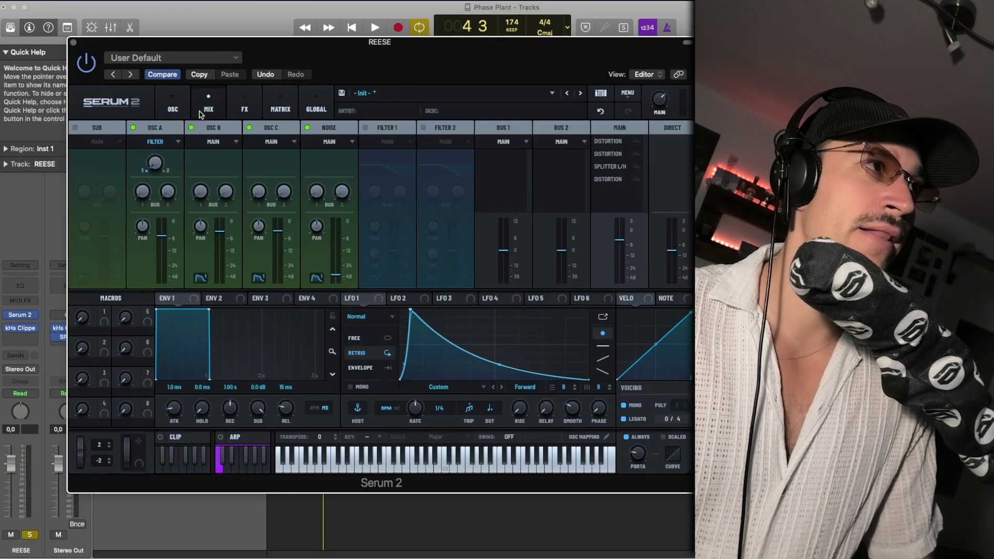
click(172, 109)
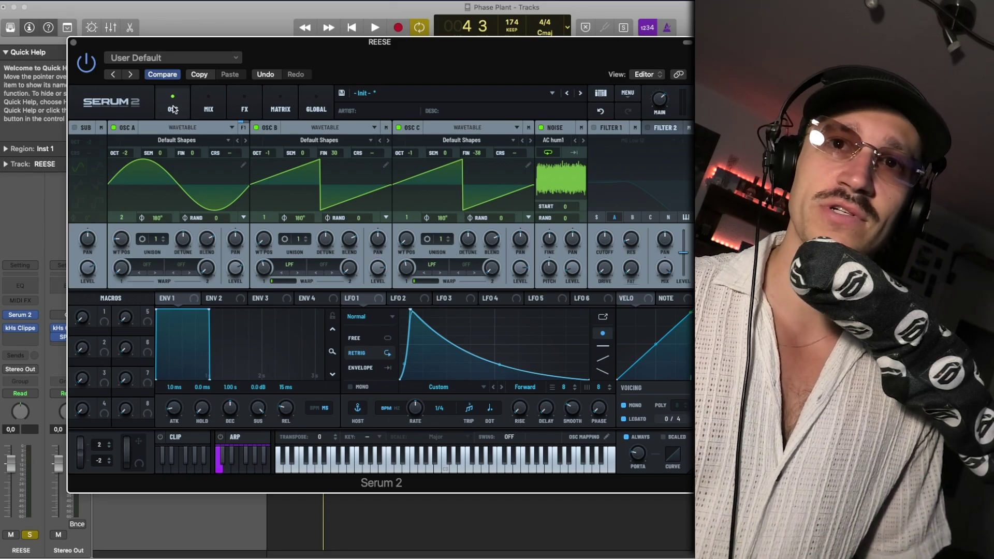
click(209, 107)
click(245, 107)
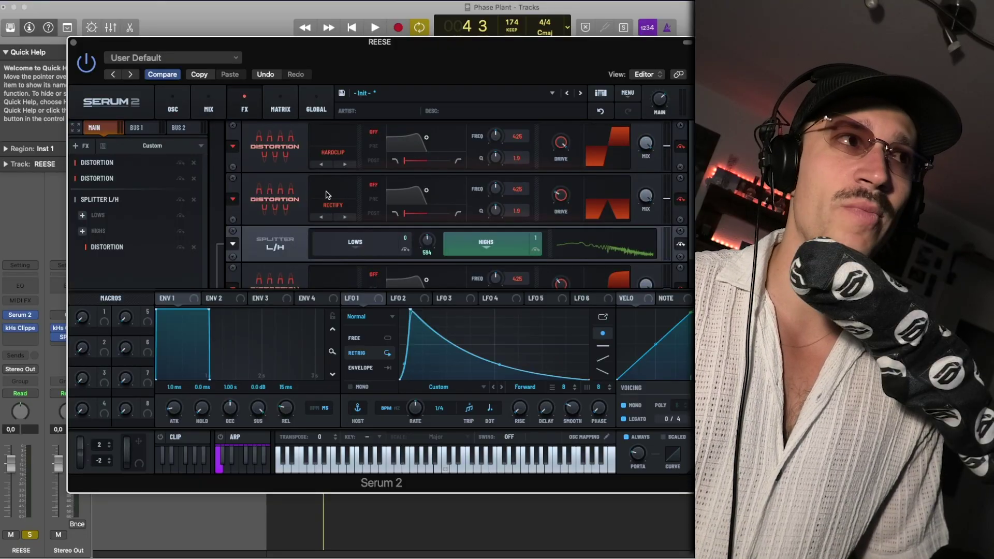
scroll(270, 221, down, 3)
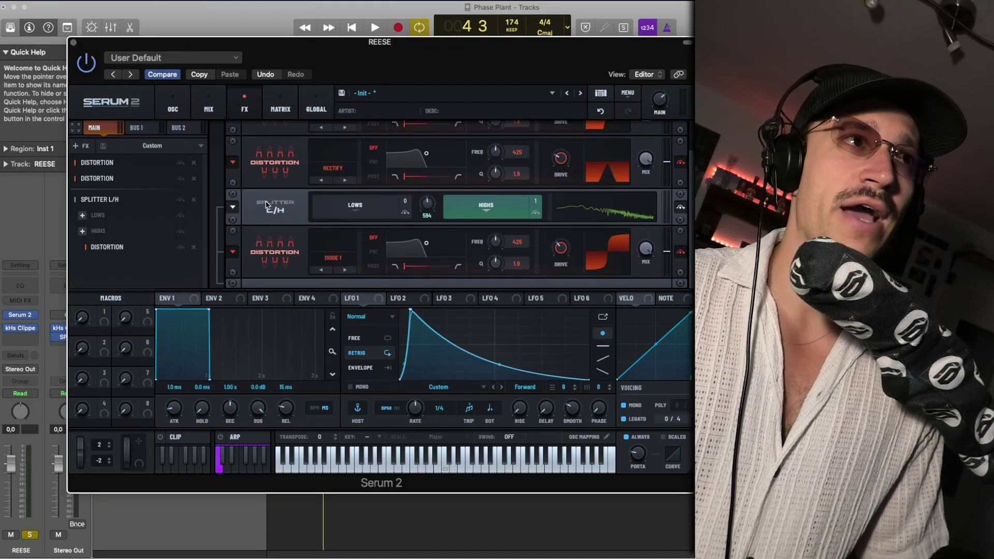
scroll(269, 213, up, 3)
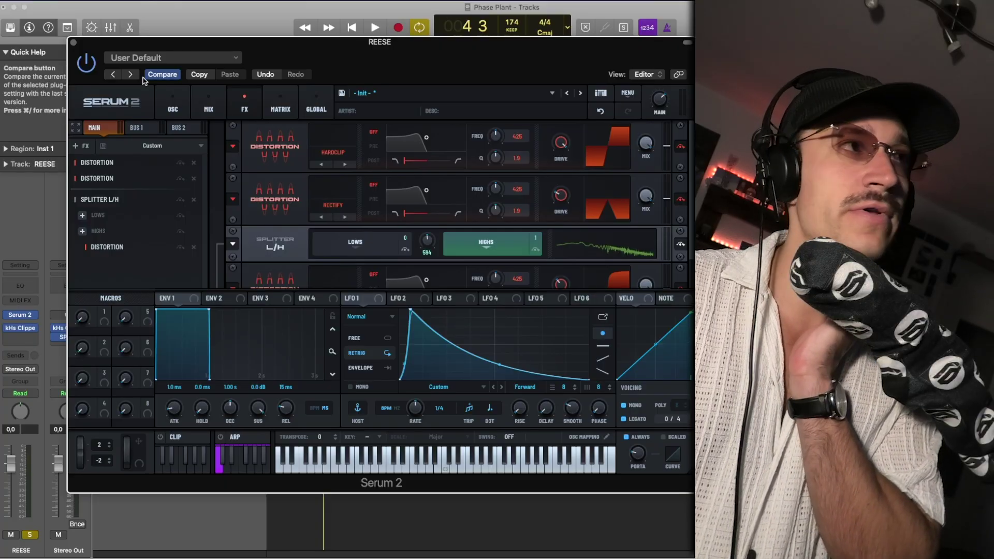
key(super+w)
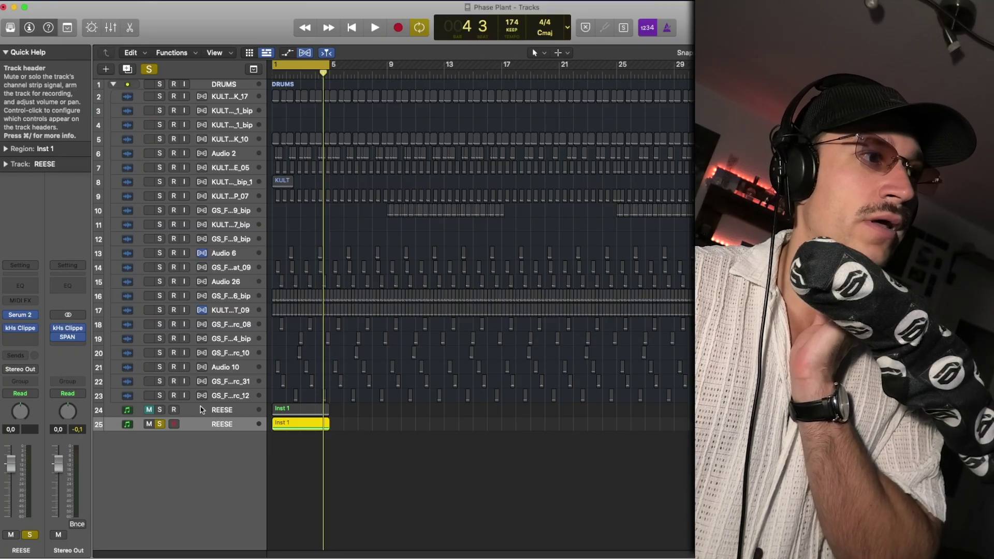
- Select REESE track 24 and solo it in place of track 25
click(137, 410)
click(160, 424)
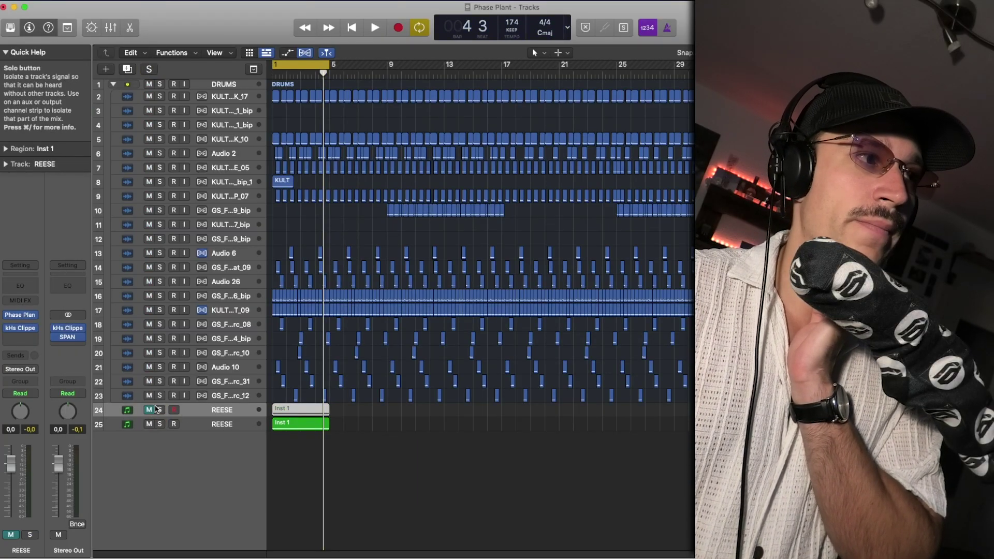
click(212, 410)
key(s)
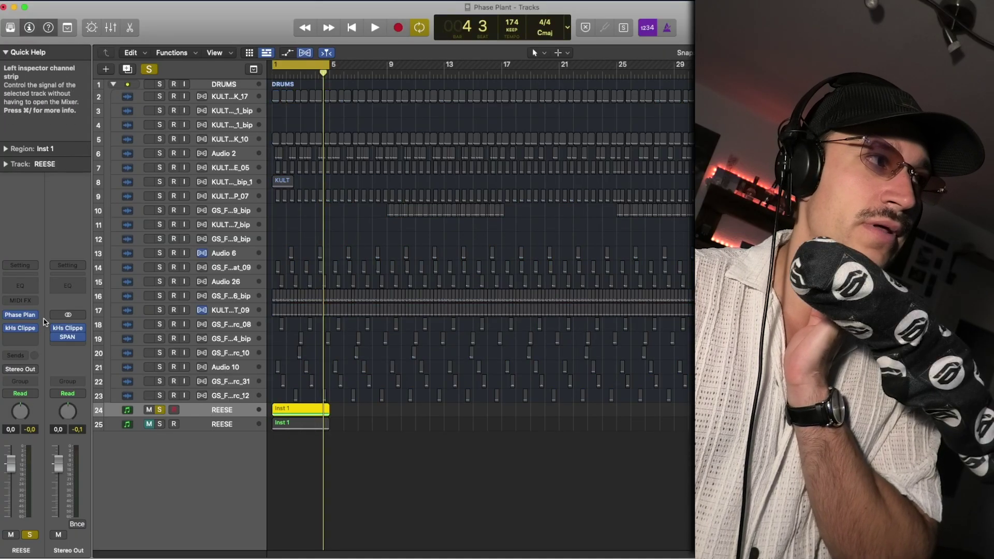
- Open Phase Plant, bypass the Distortion in Lane 1, and toggle the Shapertable and Nonlinear Filter on and back off
click(22, 315)
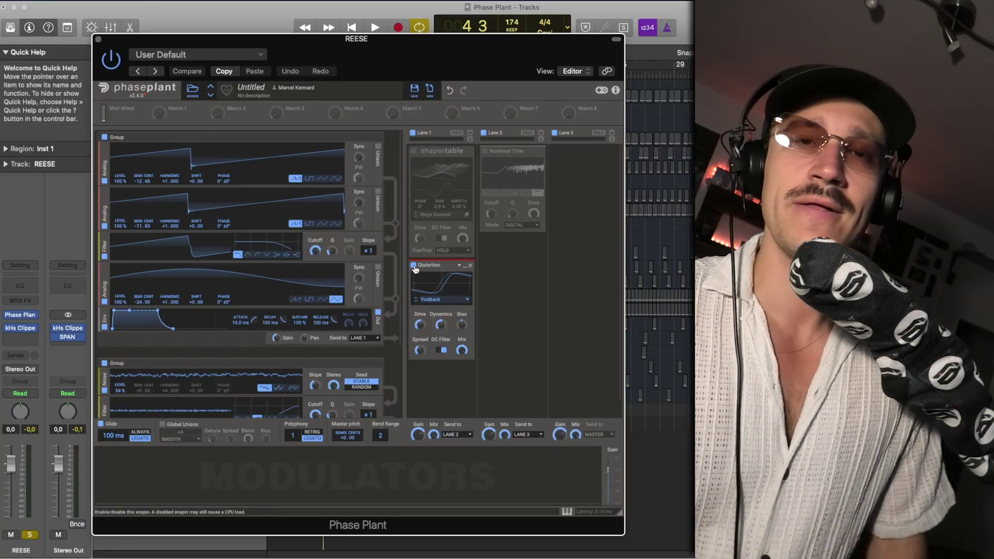
click(414, 266)
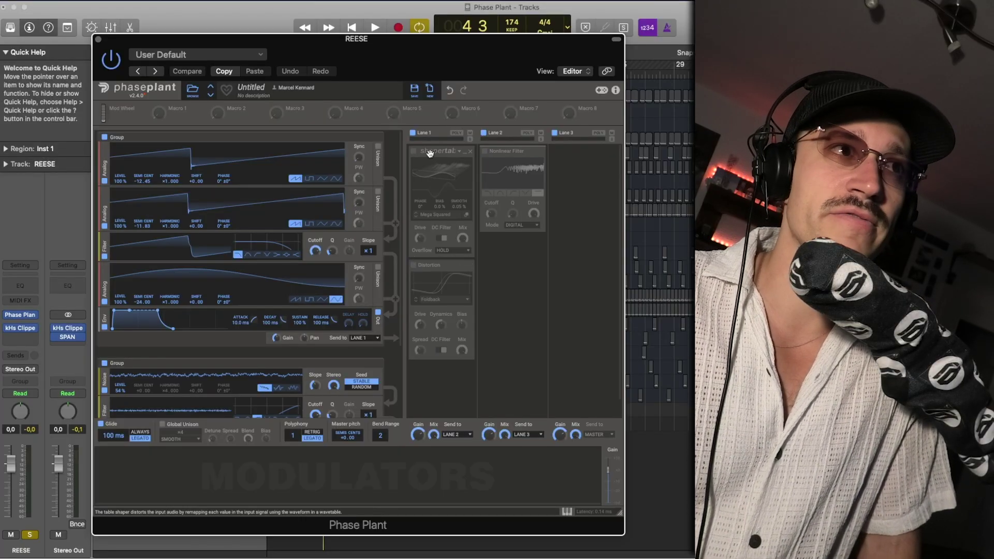
click(413, 151)
click(413, 151)
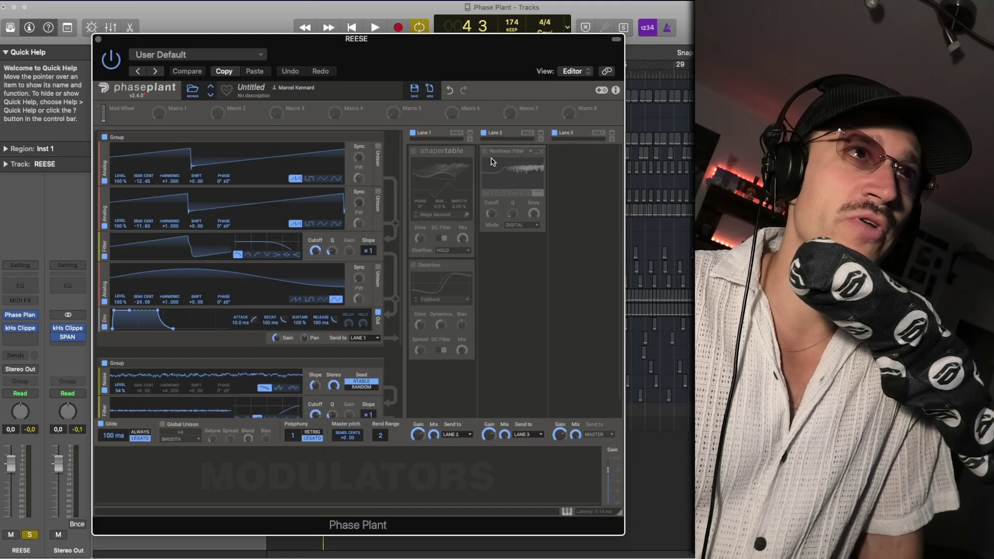
click(485, 152)
click(485, 153)
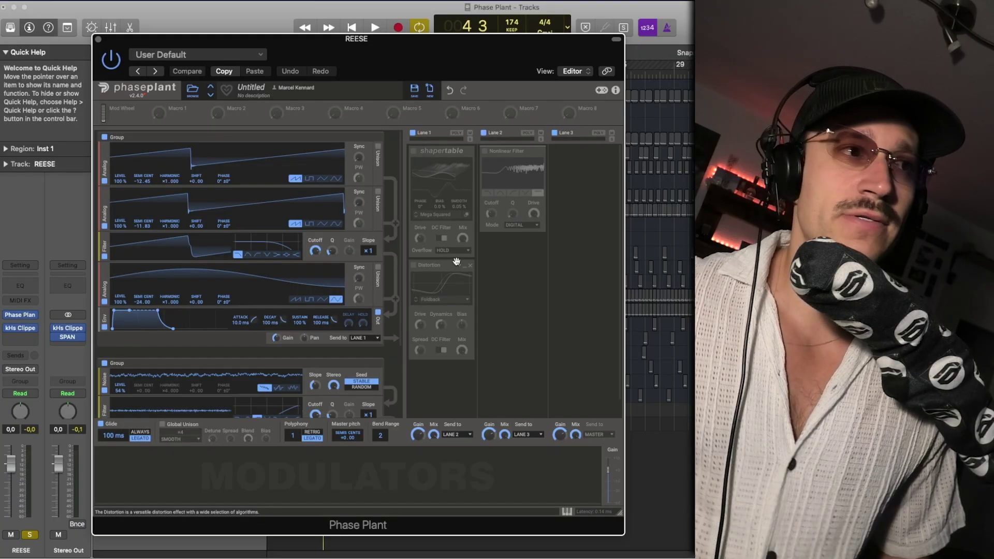
- Close Phase Plant and solo REESE track 25 alongside track 24
click(98, 40)
drag(390, 537, 304, 396)
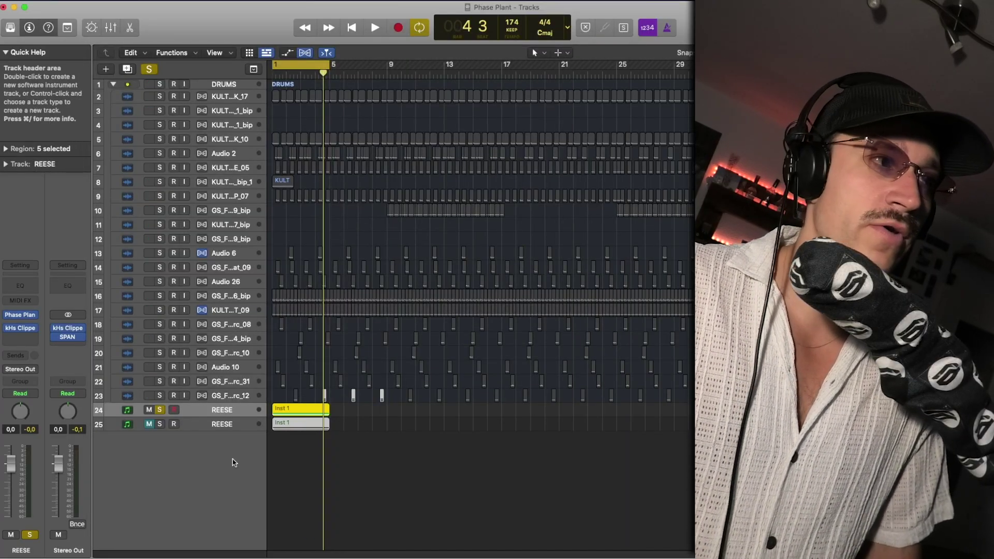
click(160, 424)
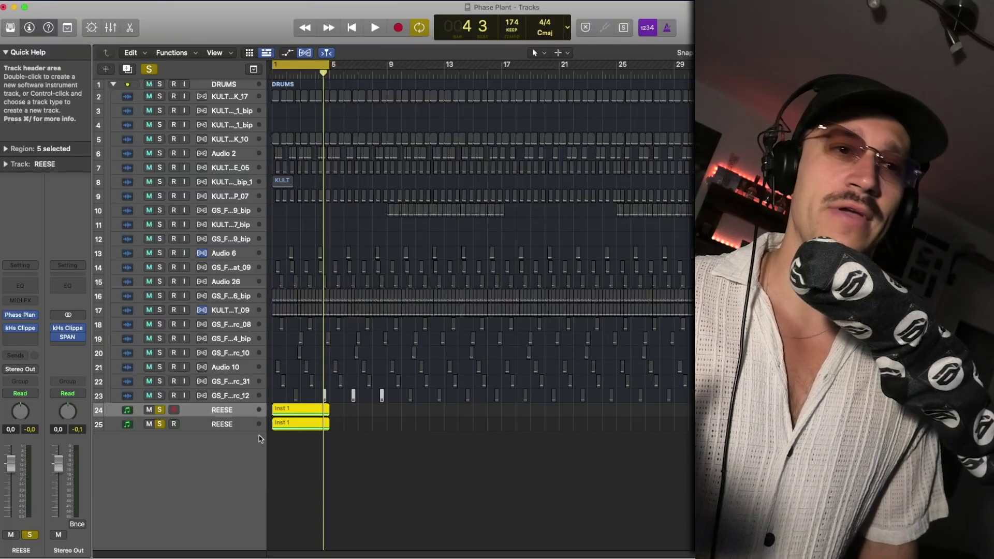